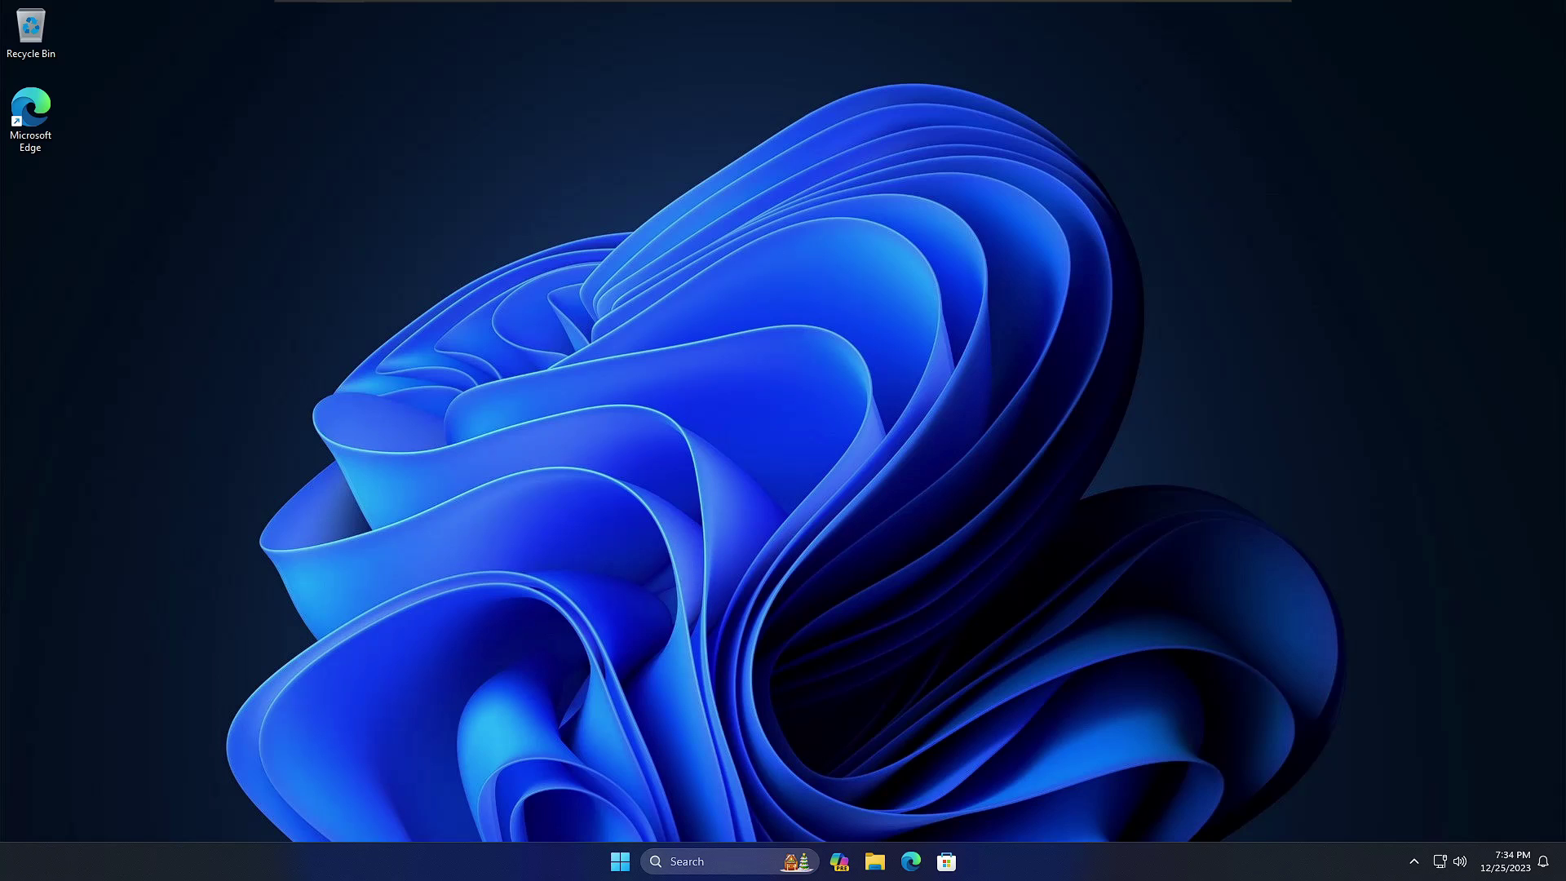
Search 'syste' for System Information, check the 10.0.22635 and Ryzen 7 5700G summary, then close it.
left_click(712, 860)
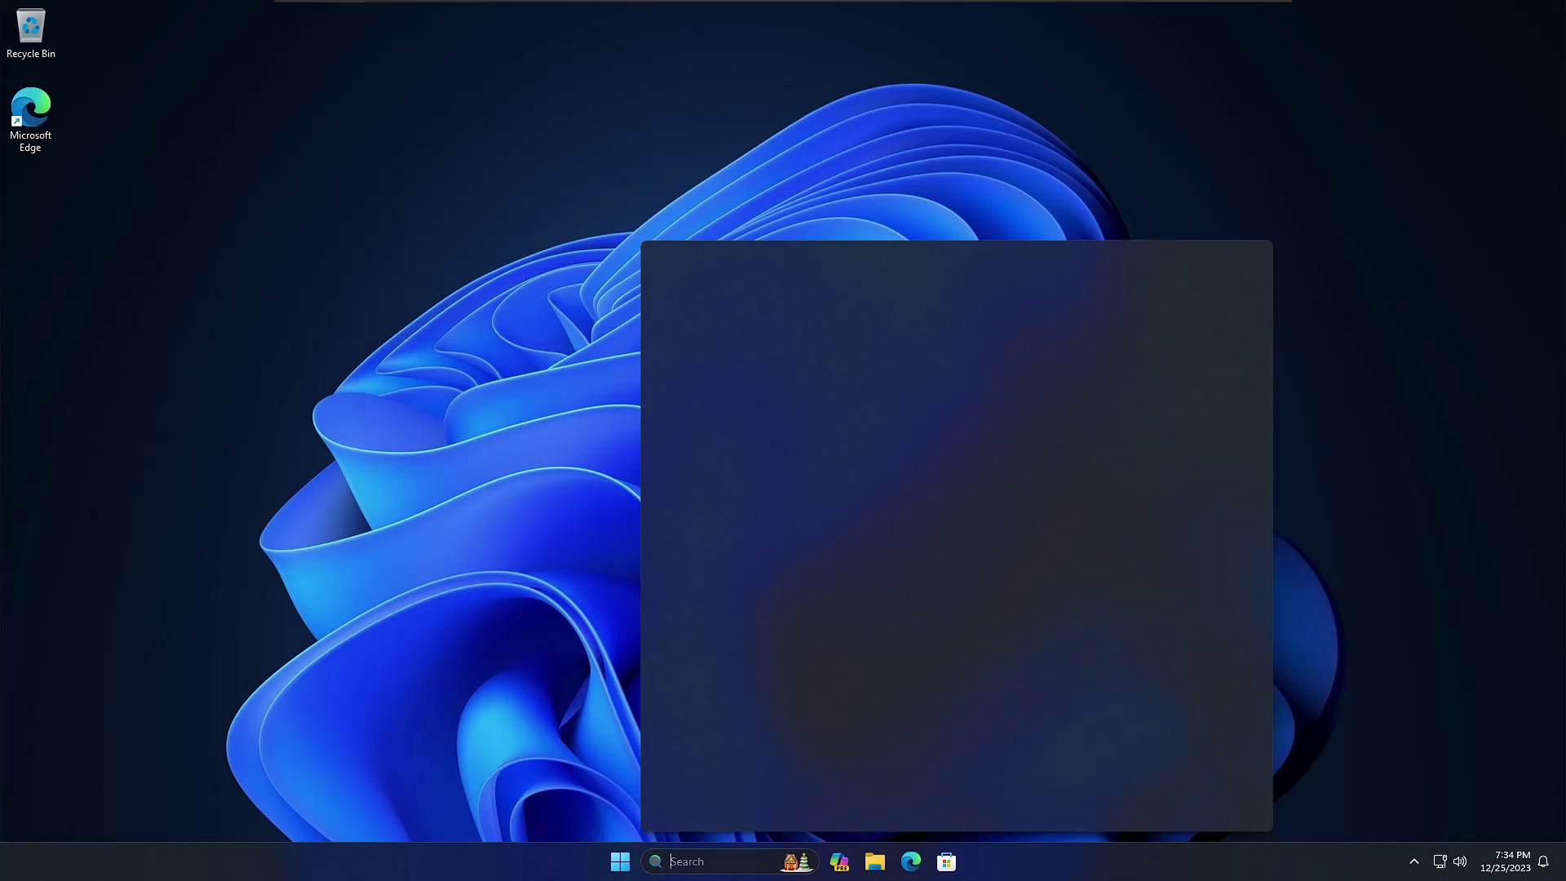
type("syste")
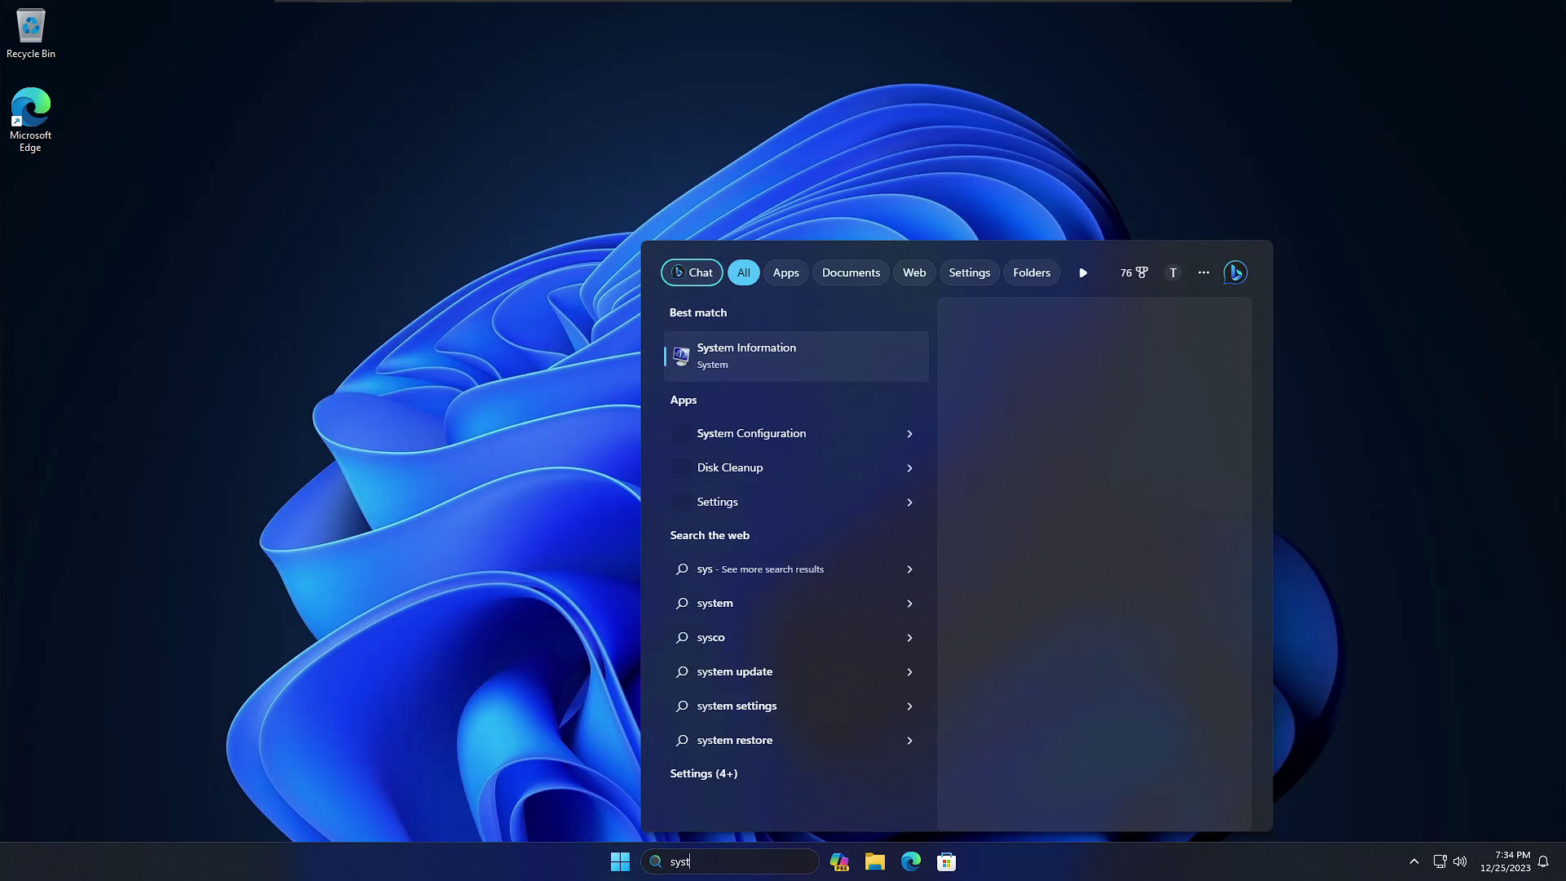
left_click(799, 346)
left_click(726, 260)
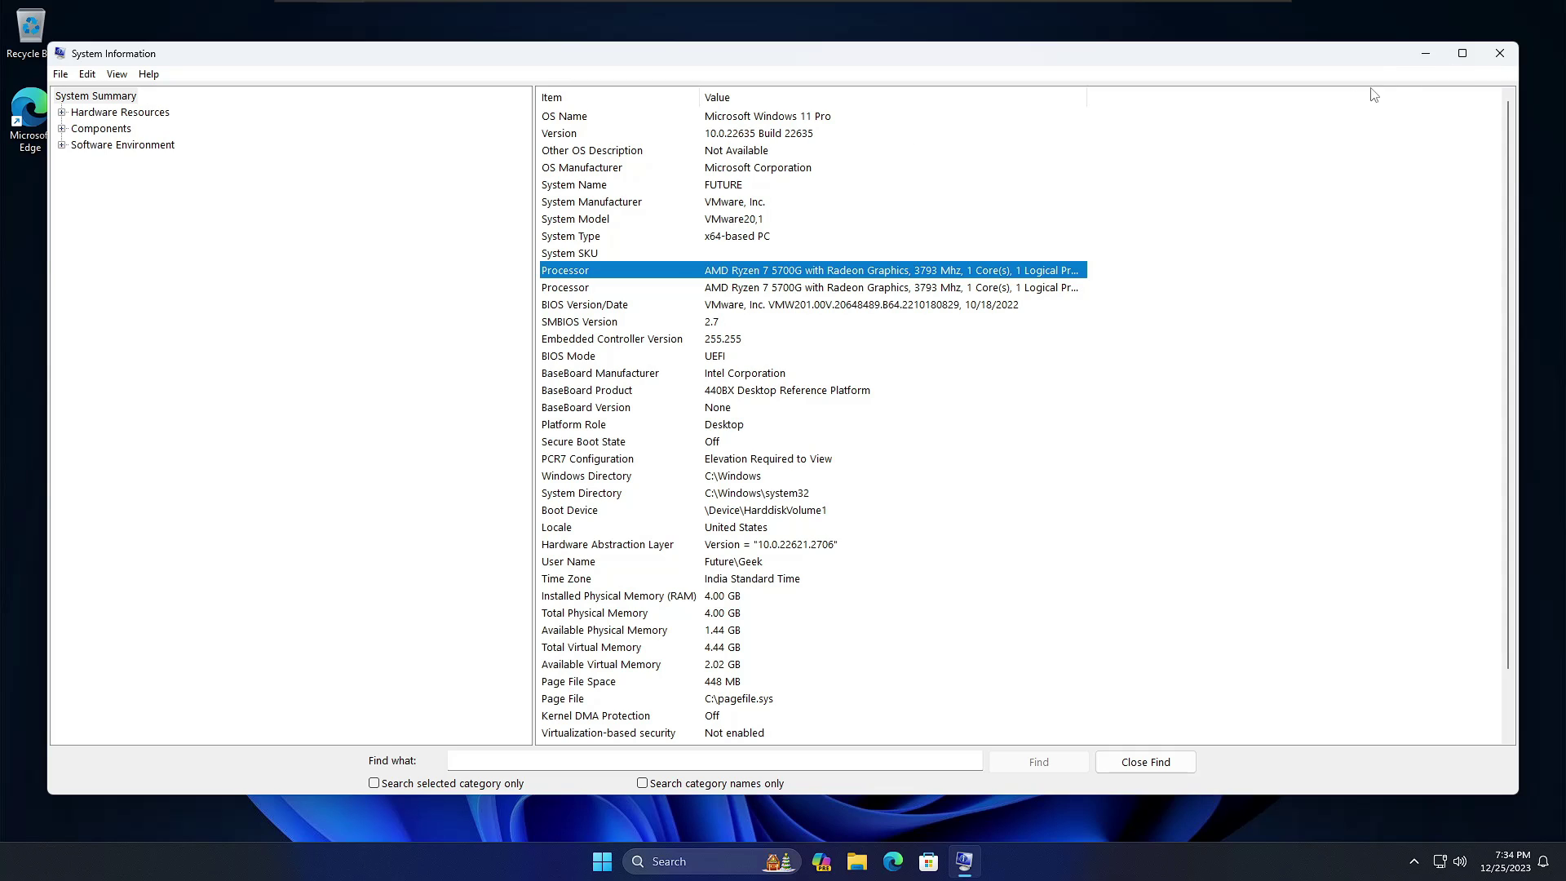
left_click(1500, 54)
Show This PC in File Explorer and confirm Local Disk (C:) has 36.3 GB free of 63.1 GB.
left_click(865, 863)
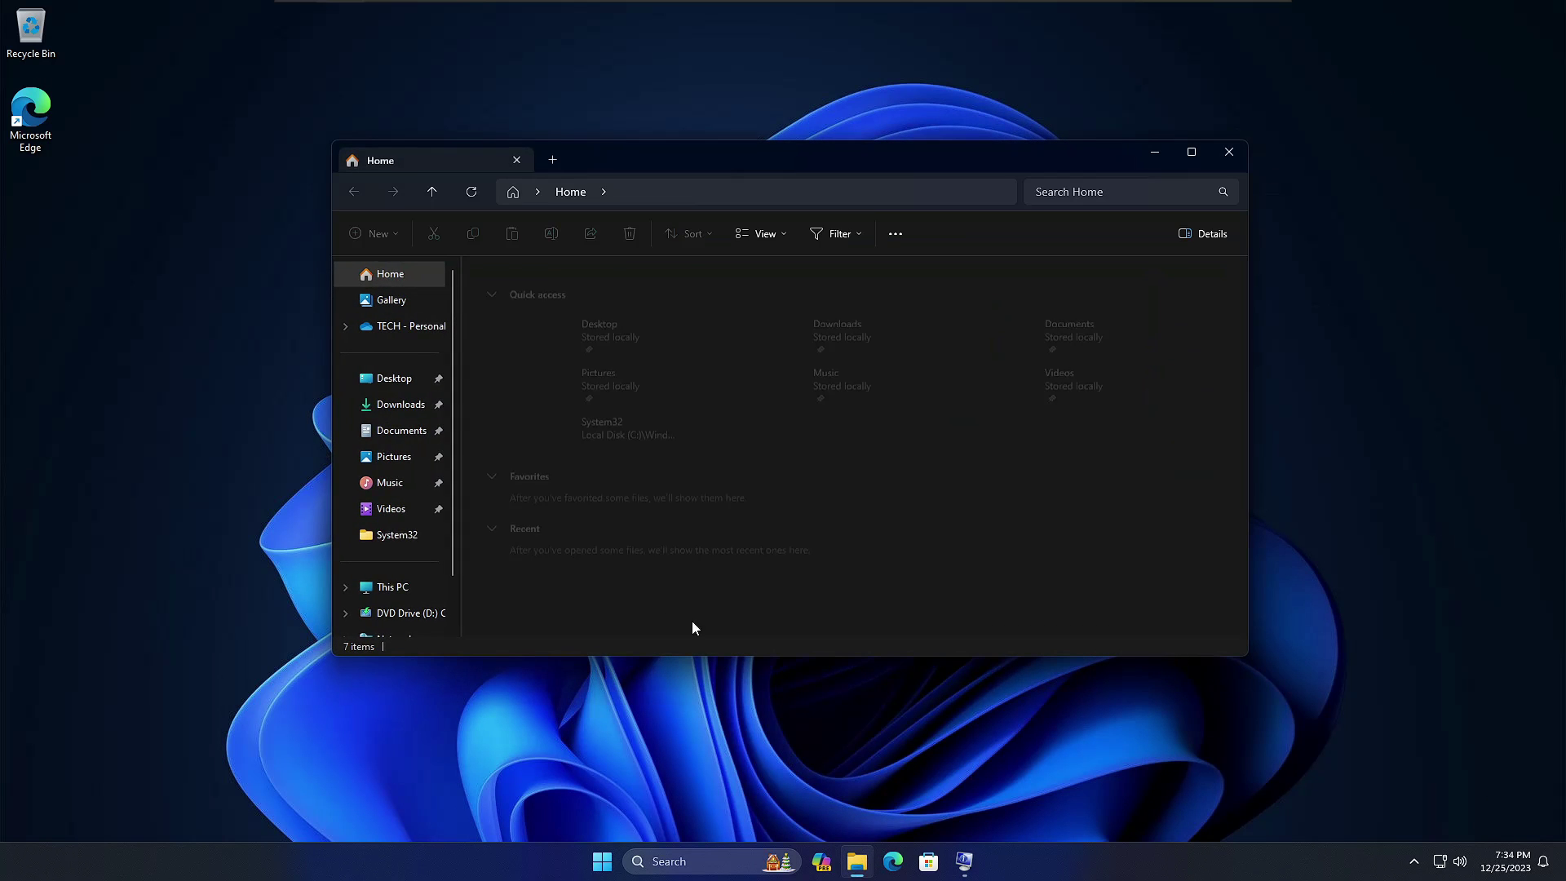
left_click(394, 588)
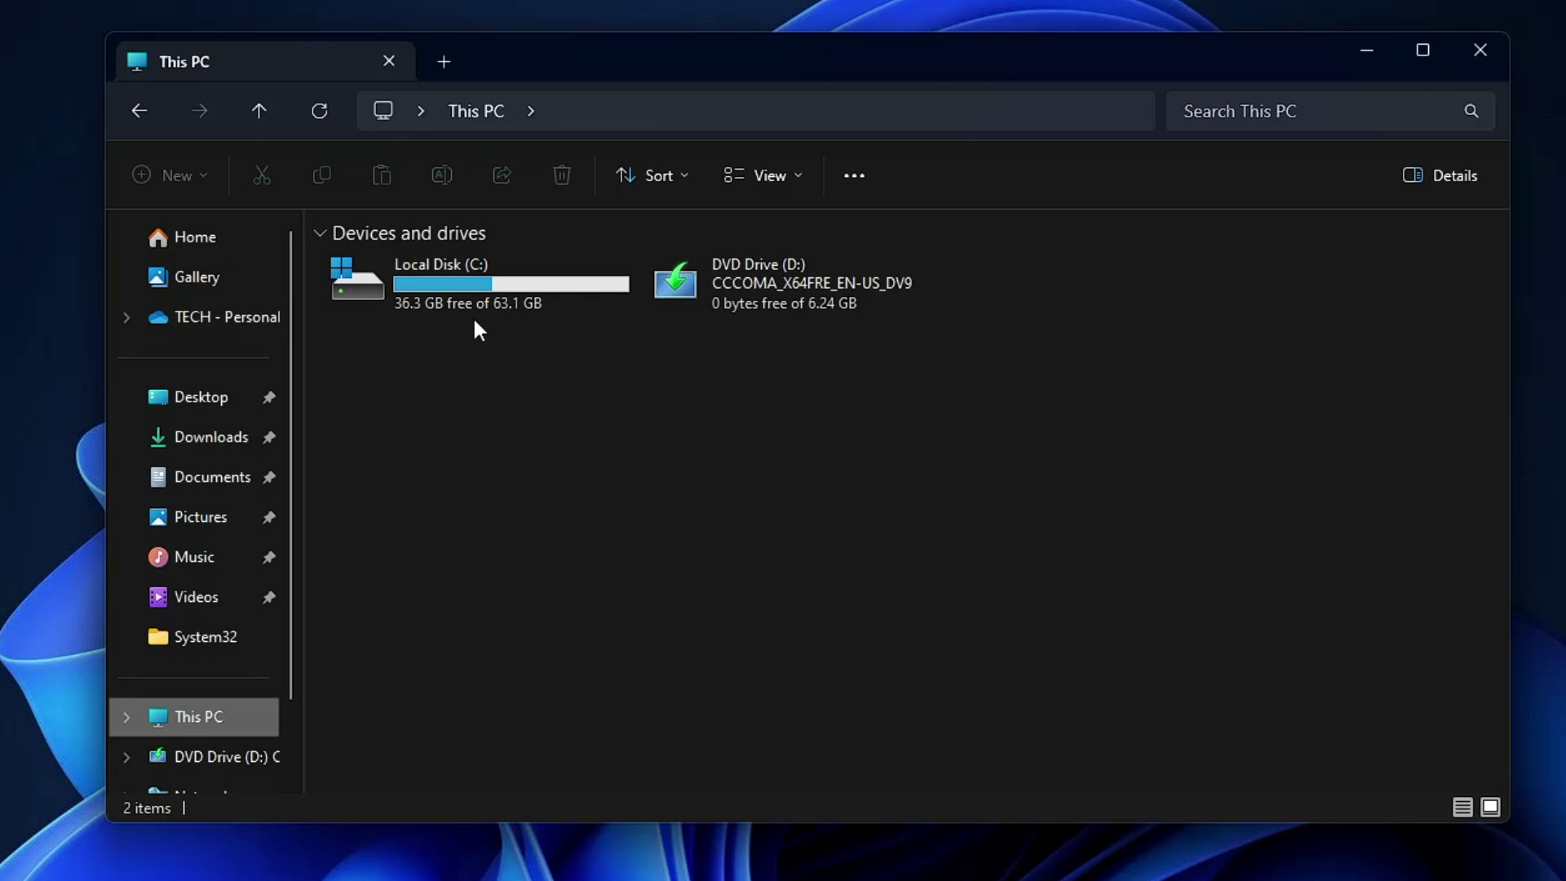
mouse_move(481, 286)
key("super+x")
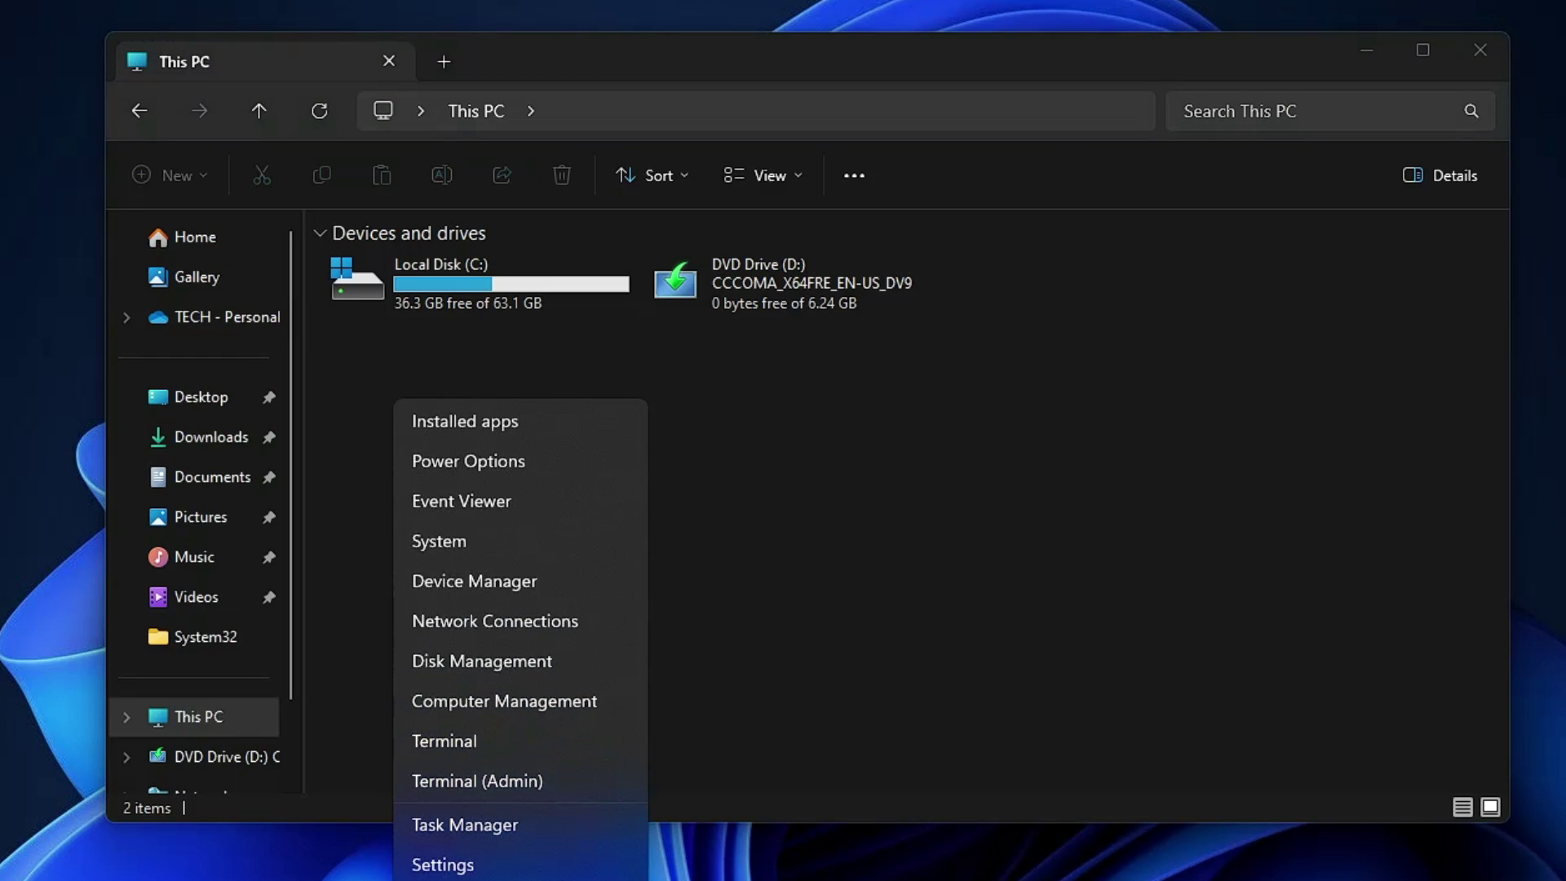
Launch Task Manager, review the Ryzen 7 5700G CPU performance graphs, then close it.
left_click(483, 833)
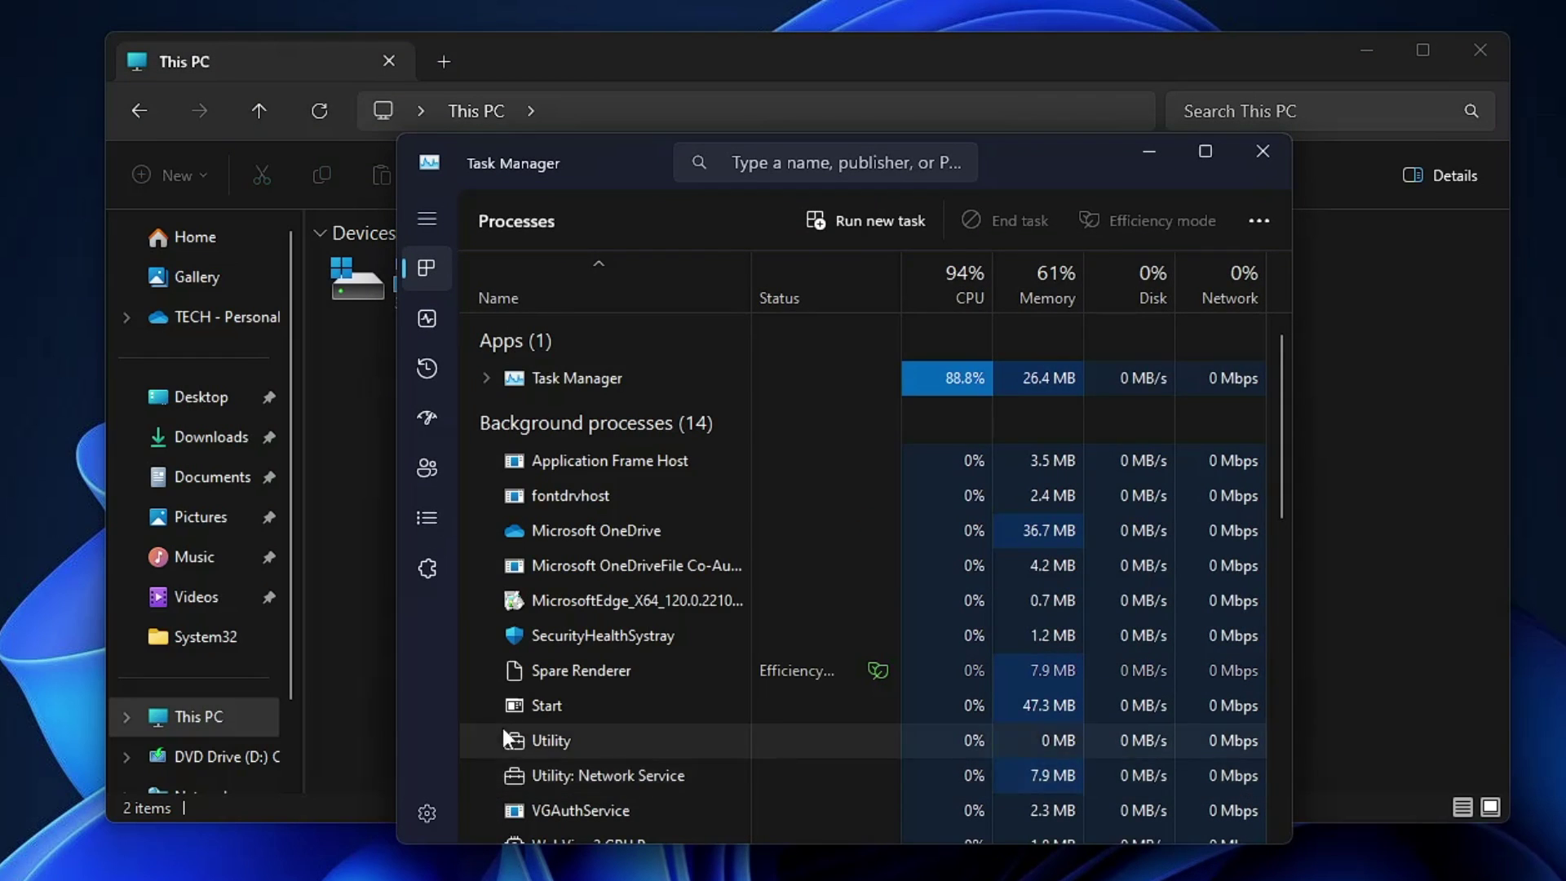
left_click(427, 318)
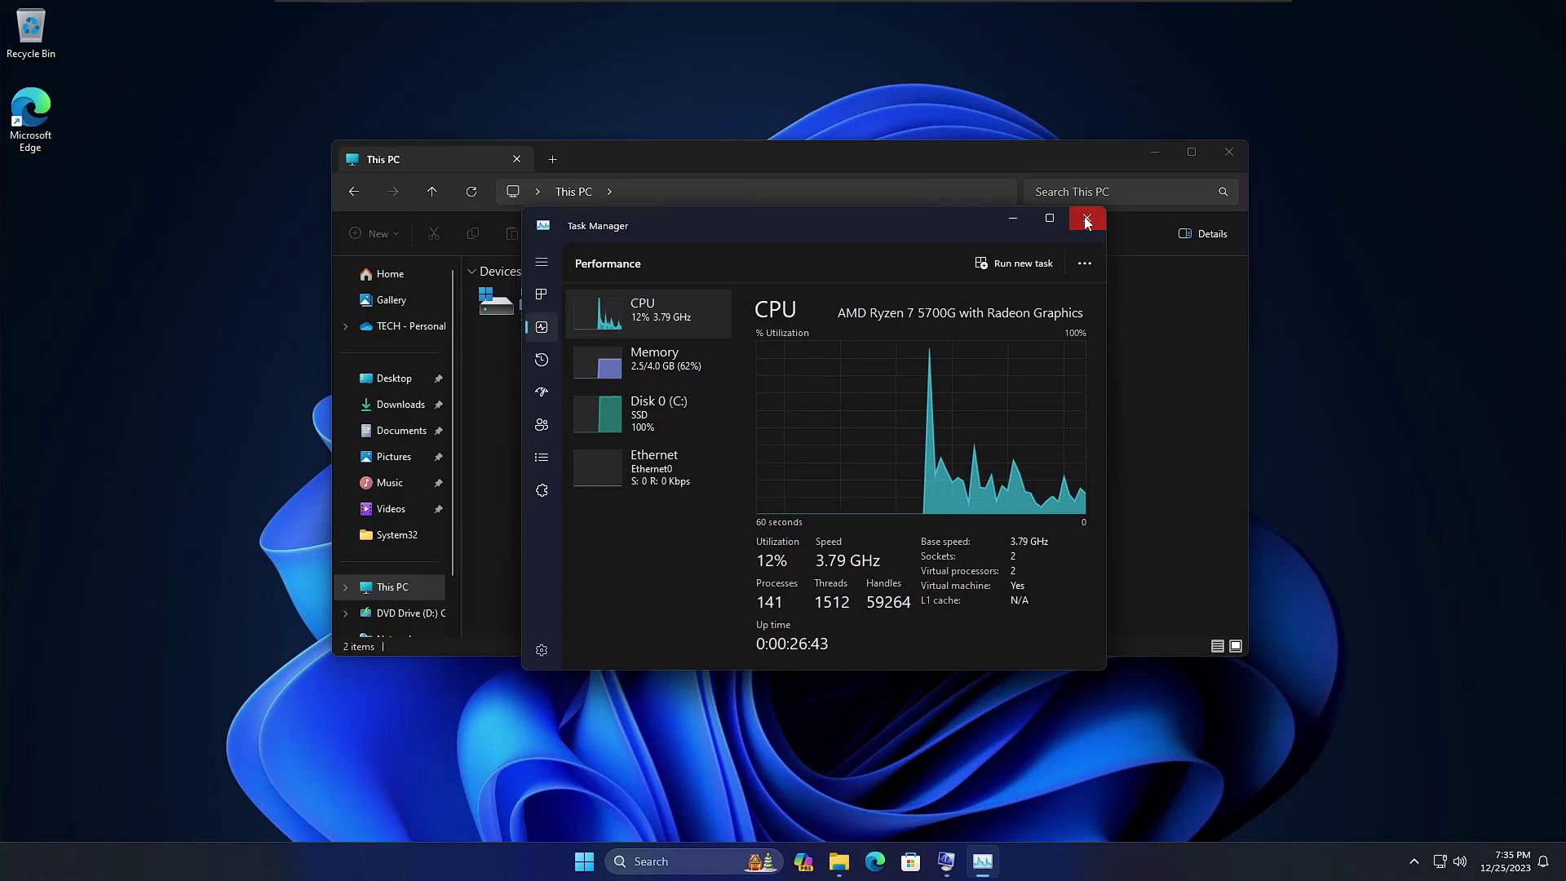
left_click(1088, 222)
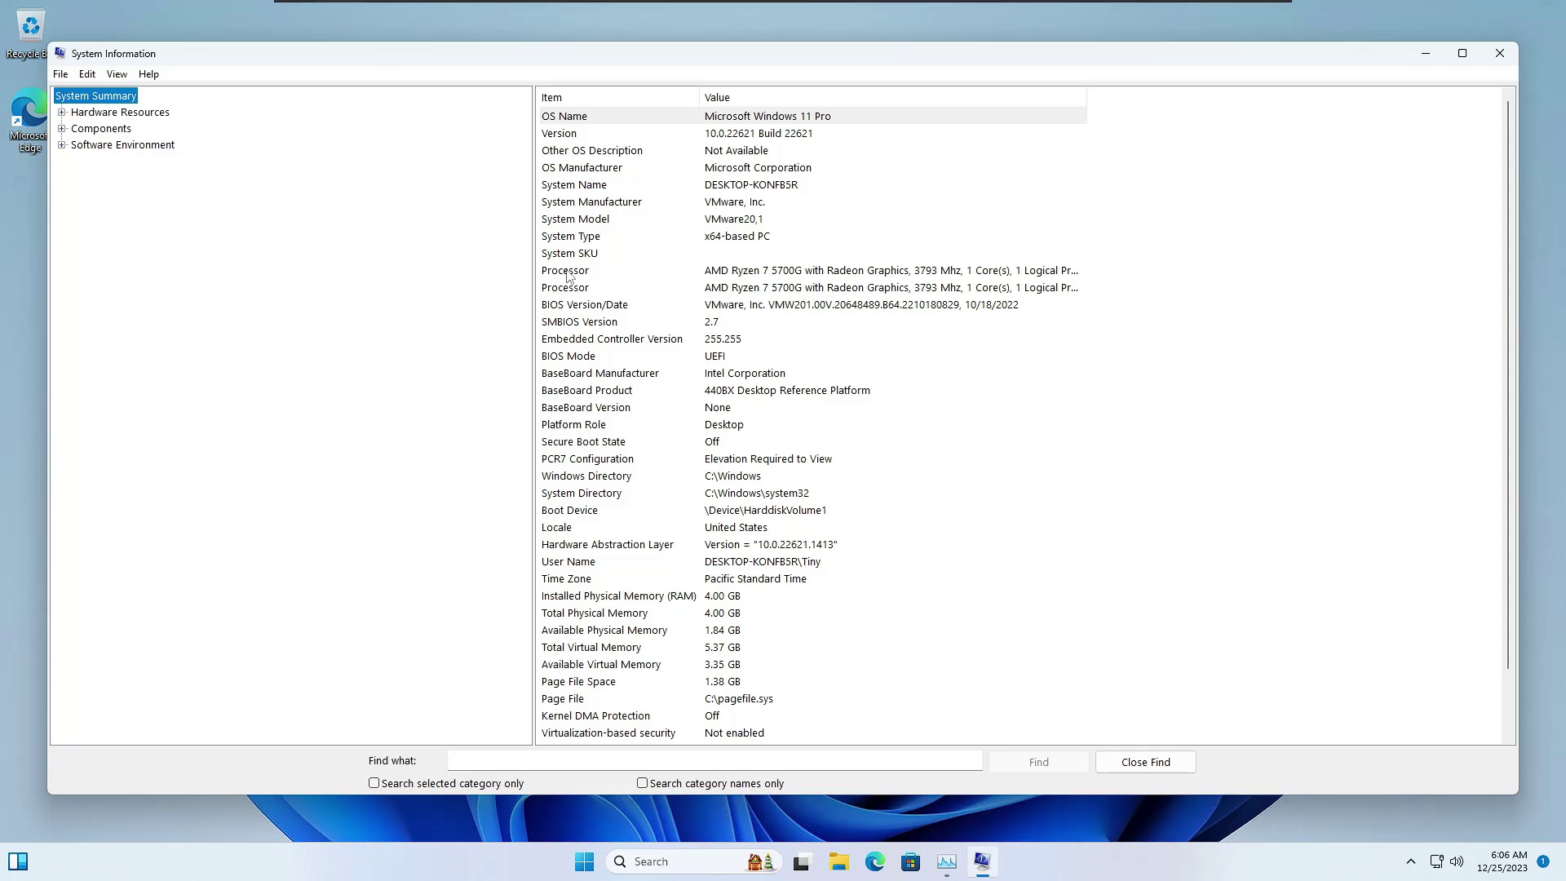
Open System Information to check Windows 11 Pro 10.0.22621, then minimise it and open Start.
left_click(568, 272)
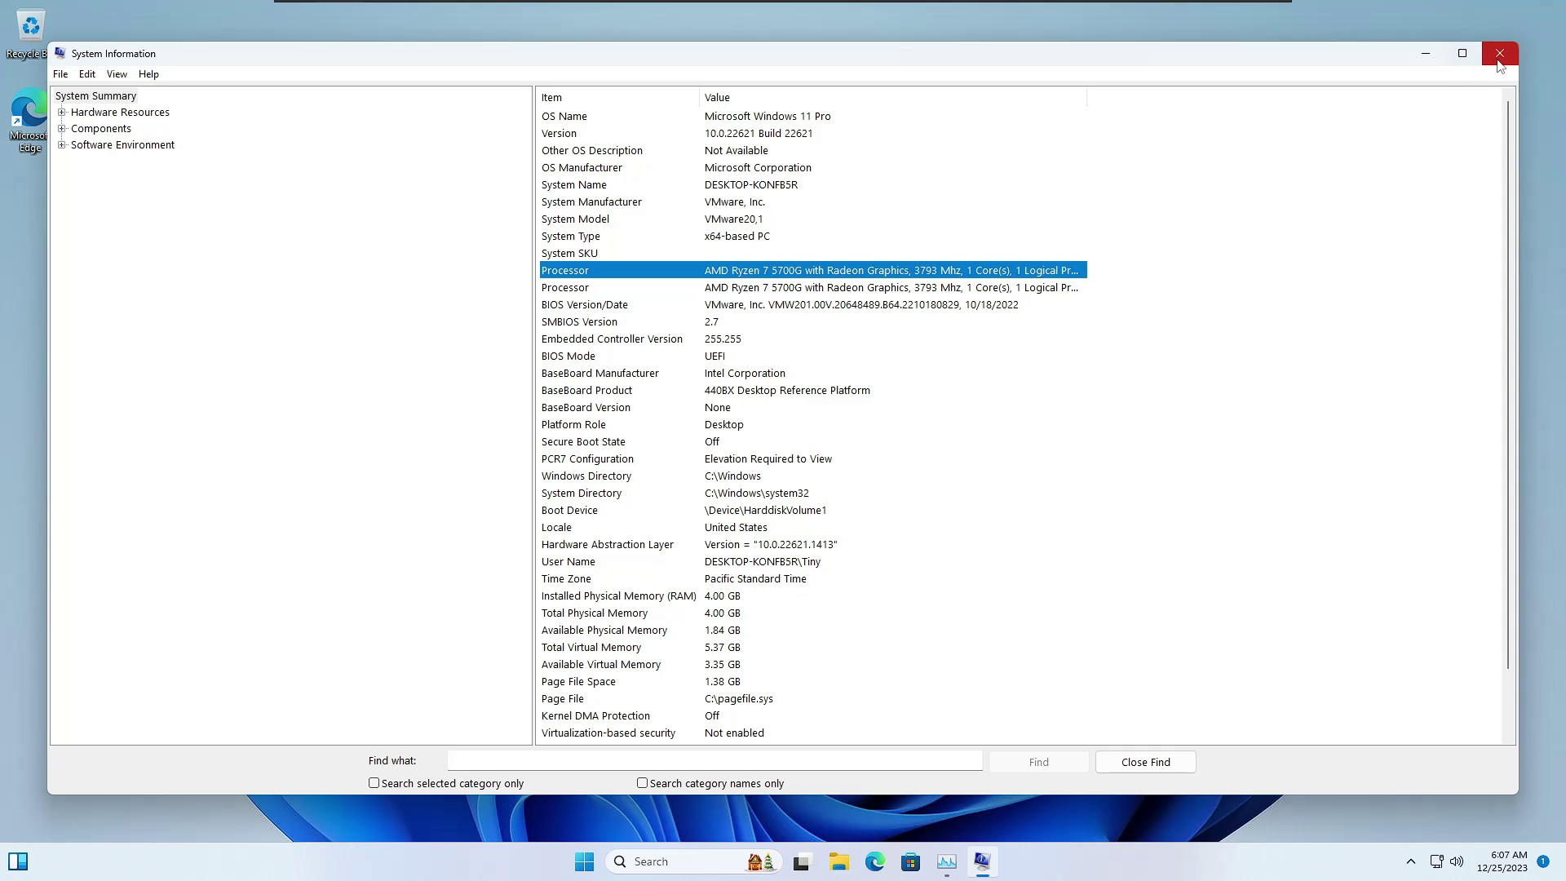
key("super+d")
left_click(605, 862)
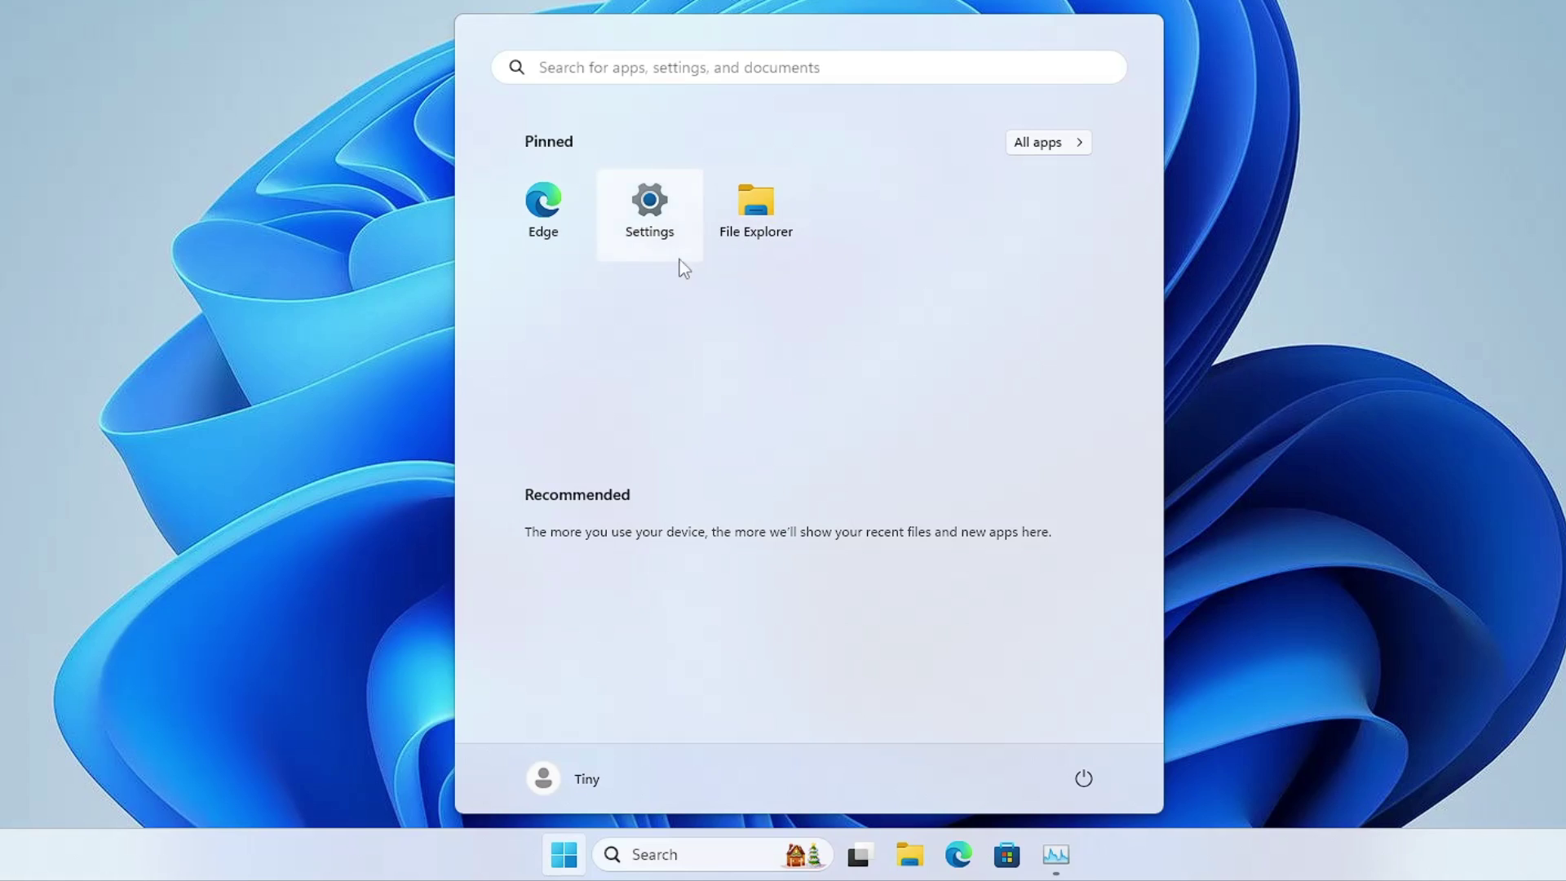
Scroll through Start's All apps list, dismiss Start, and open File Explorer at This PC.
left_click(1091, 150)
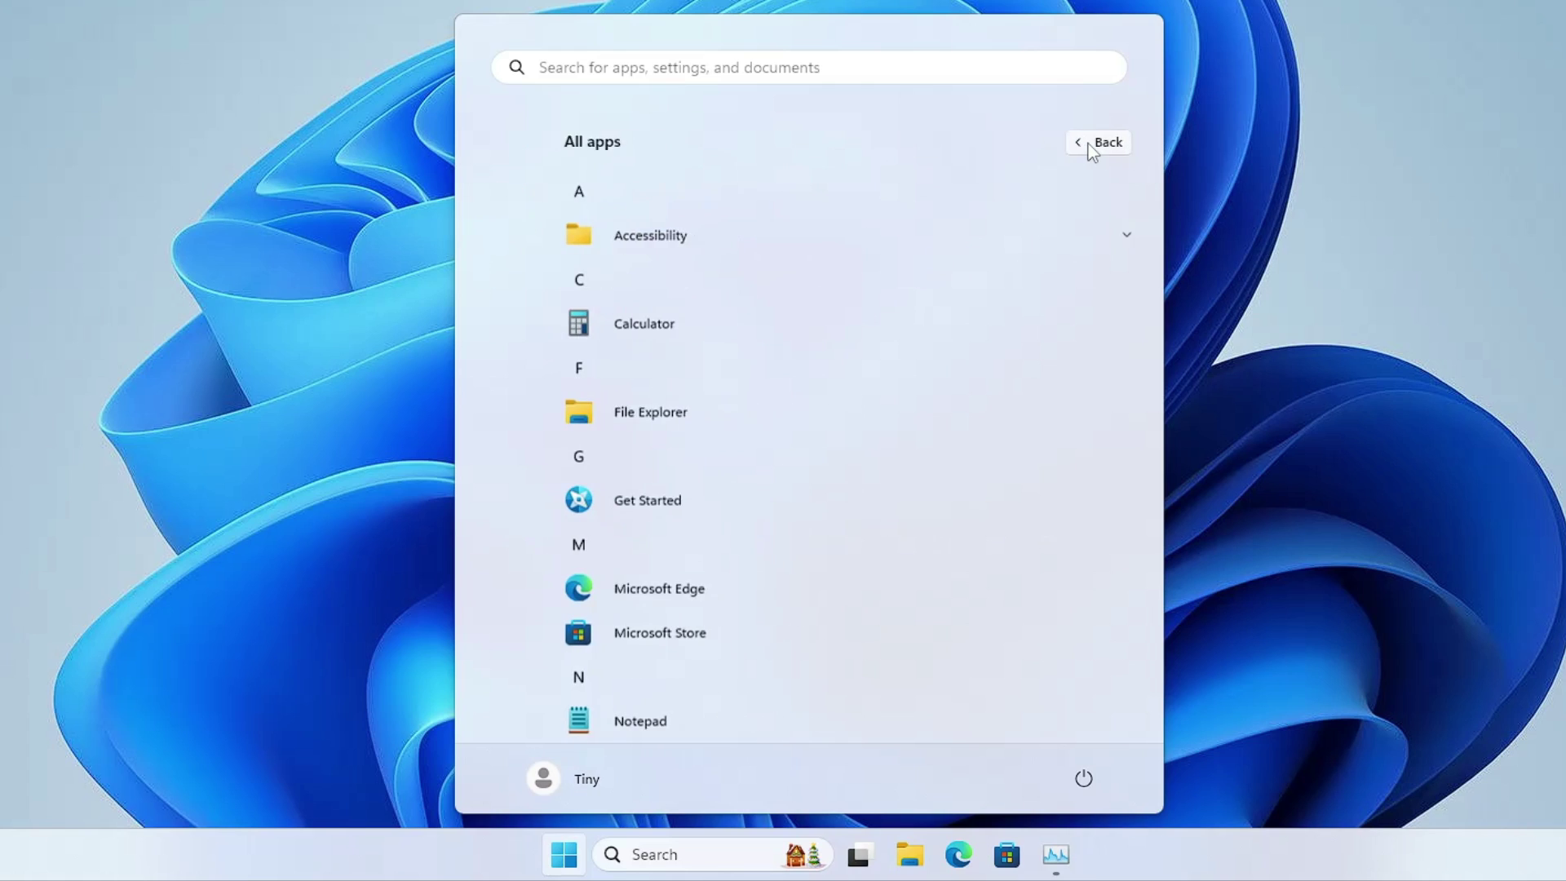
scroll(641, 505, "down", 2)
scroll(640, 504, "down", 4)
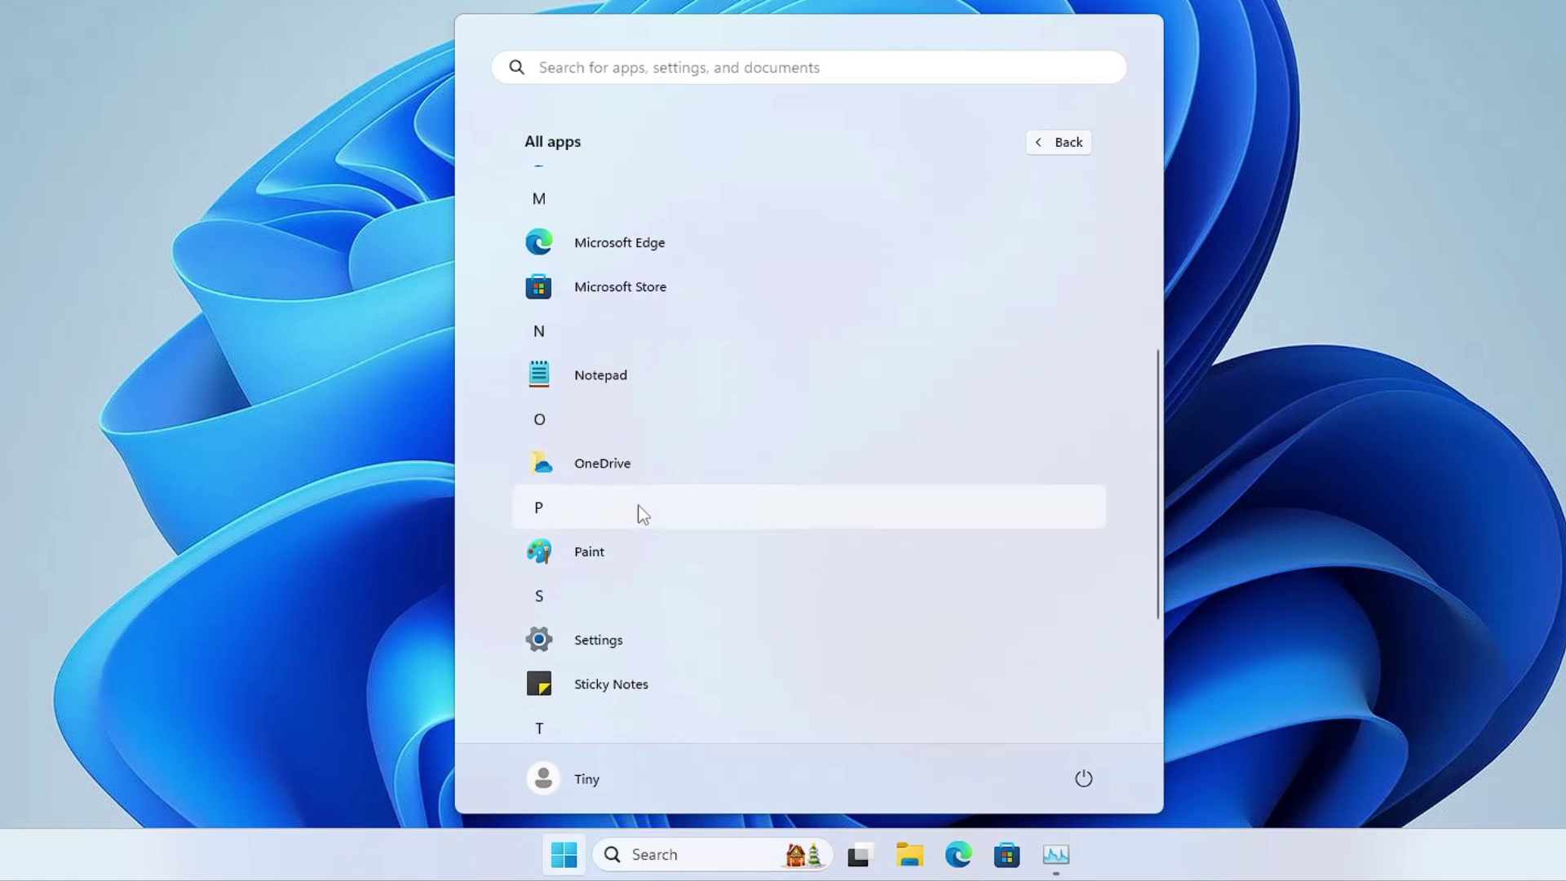
left_click(1241, 395)
left_click(920, 862)
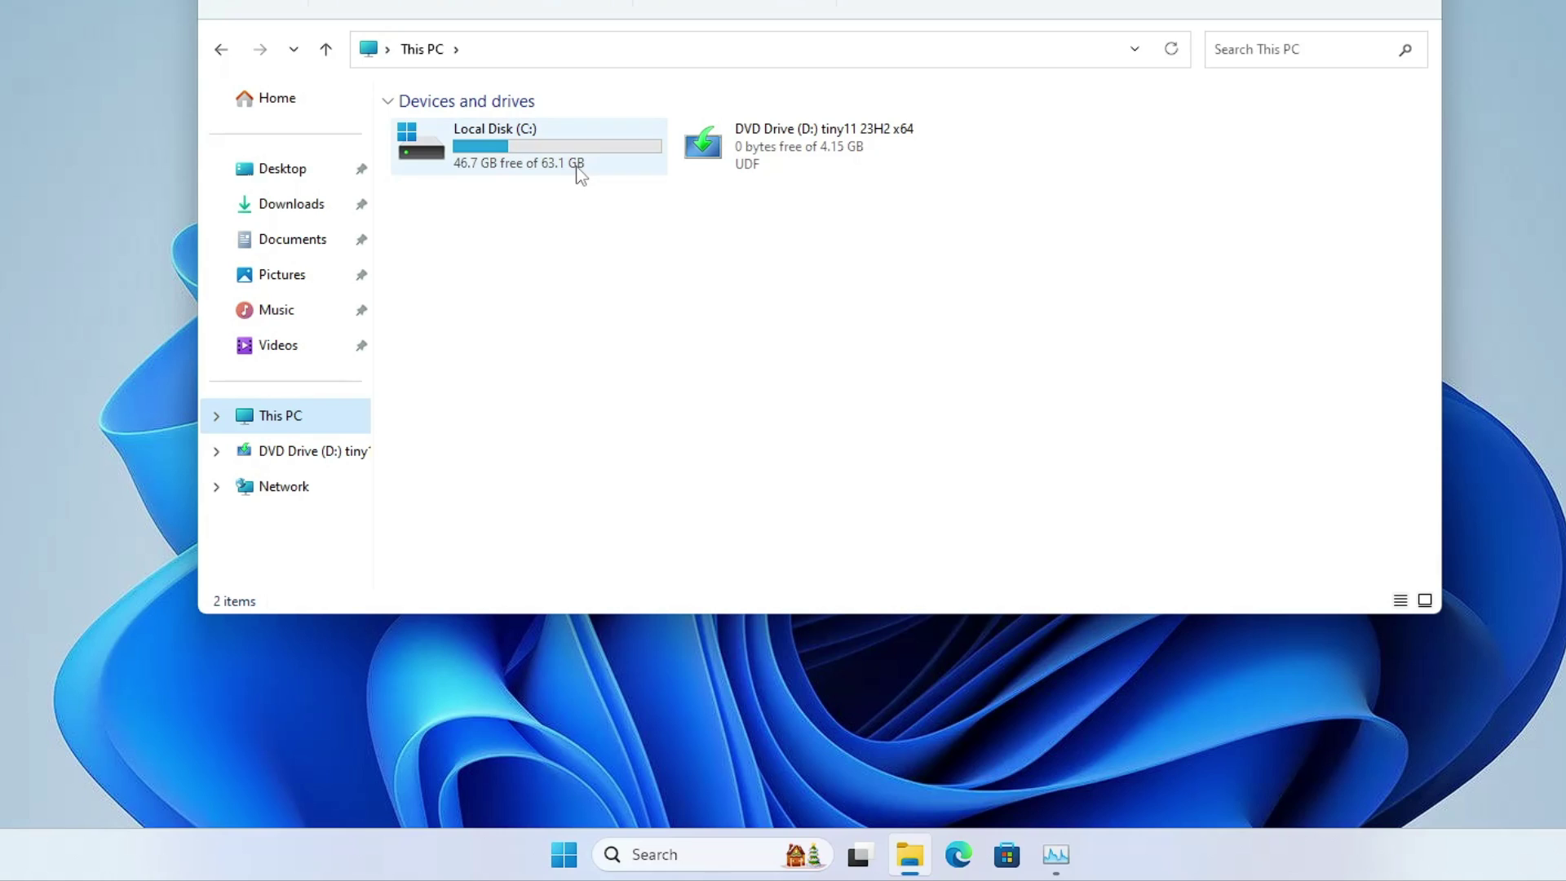
Confirm C: has 46.7 GB free of 63.1 GB, then launch Task Manager from the quick-link menu.
mouse_move(576, 169)
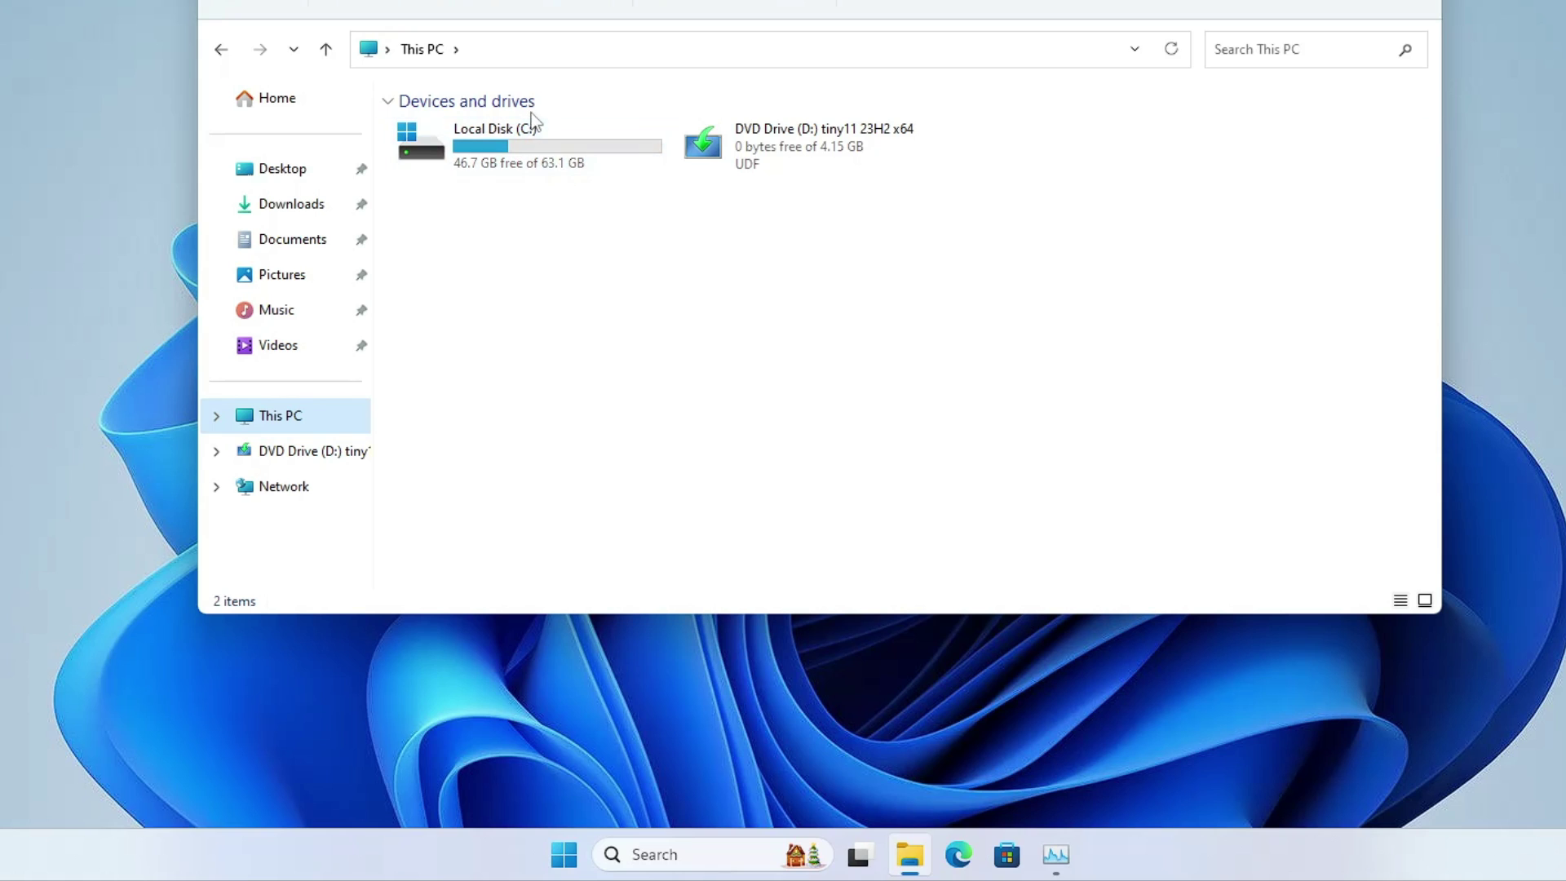
right_click(560, 862)
left_click(519, 579)
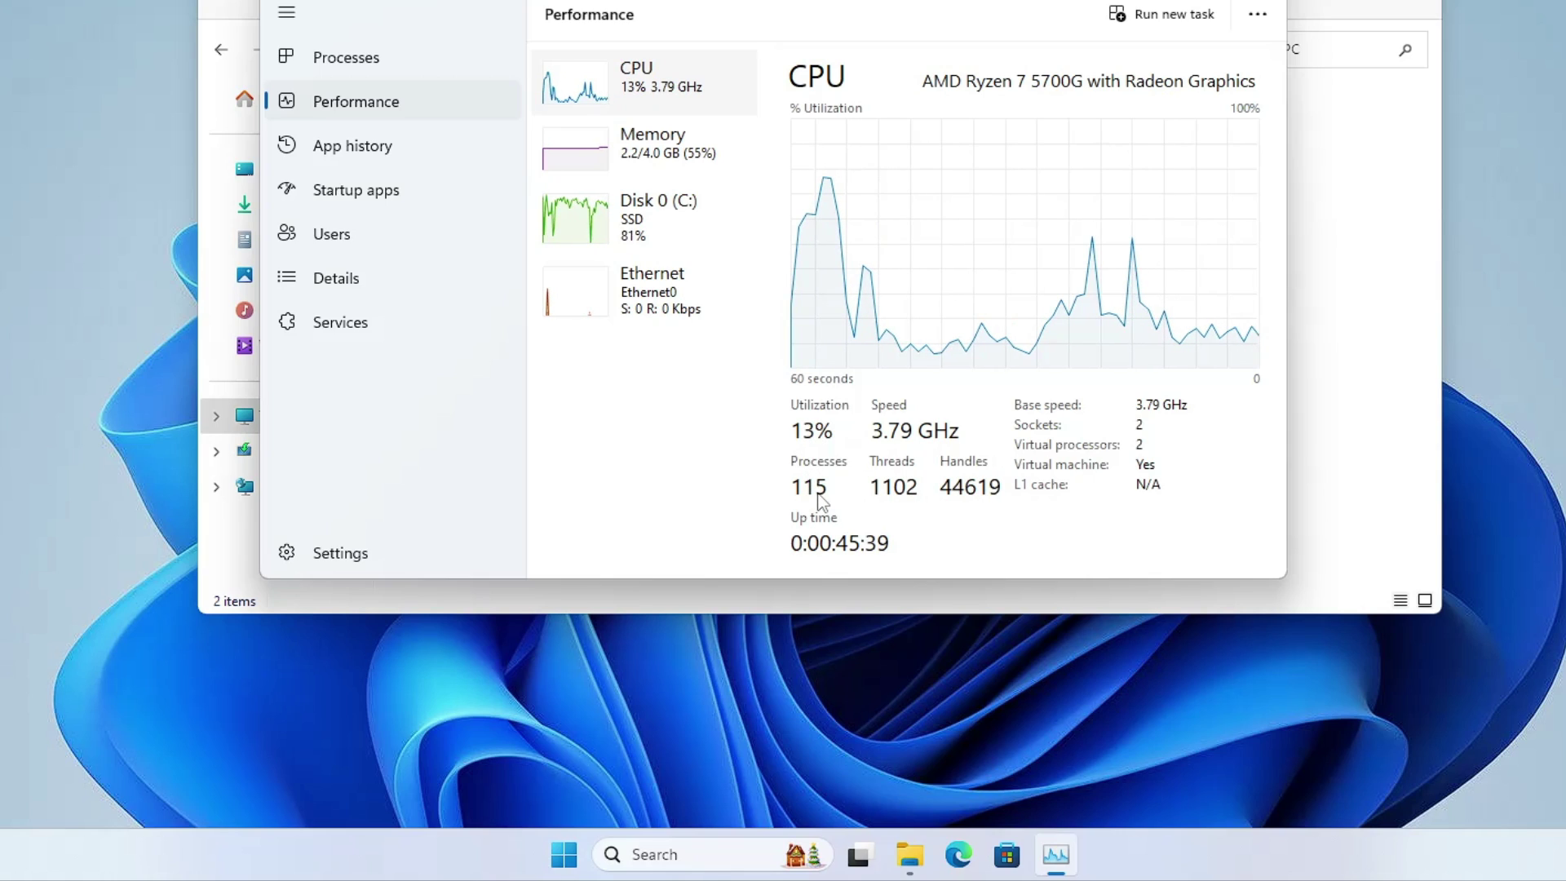
Drag the Task Manager window lower, then bring File Explorer back to the front.
left_click_drag(959, 3, 951, 30)
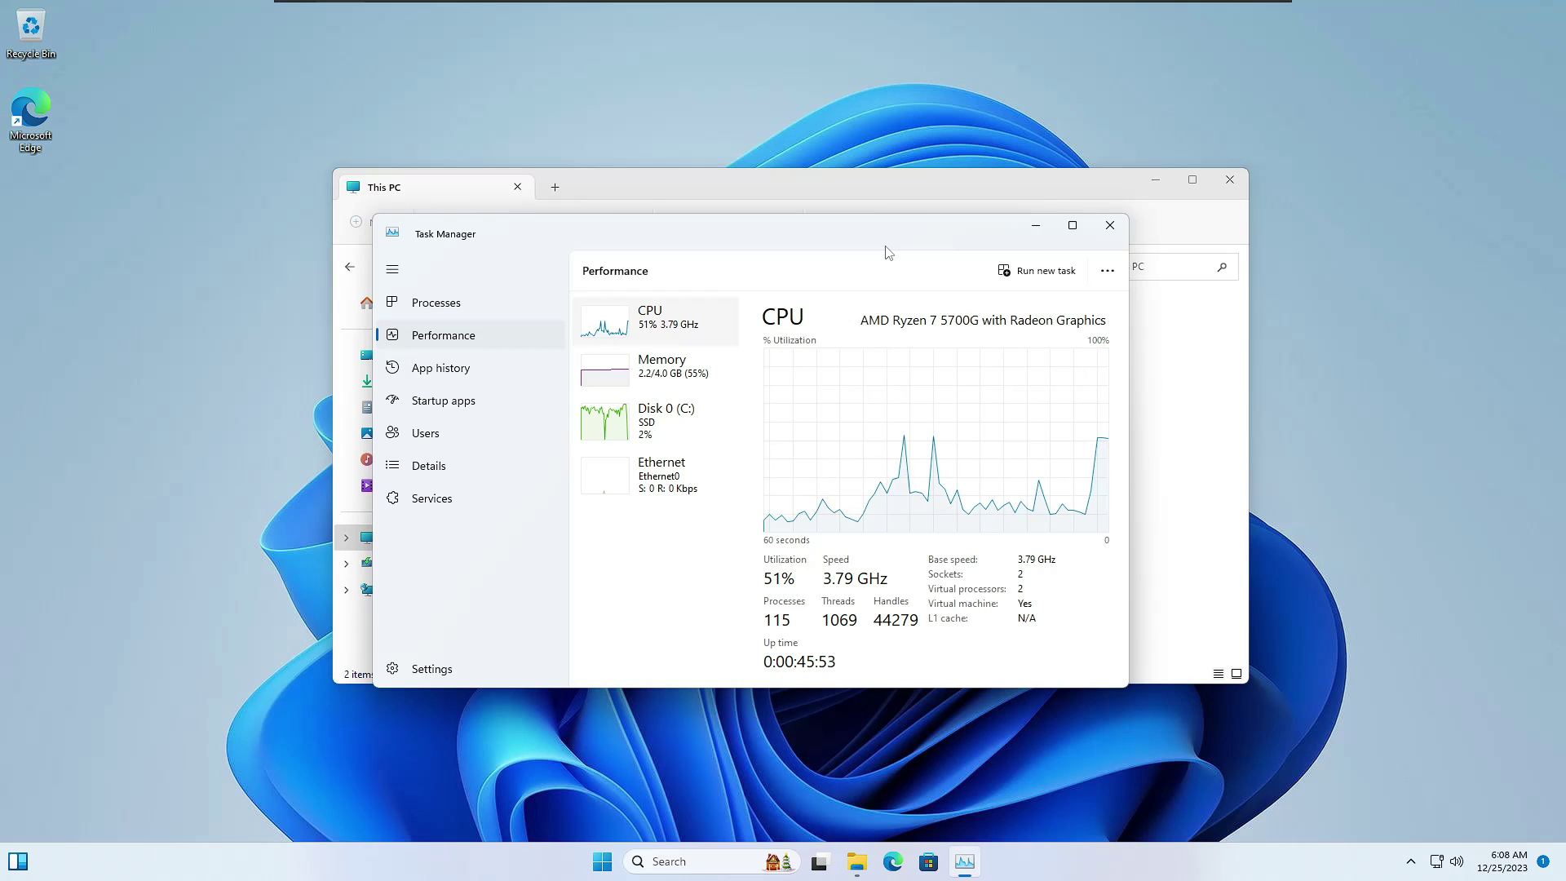
left_click_drag(889, 252, 927, 274)
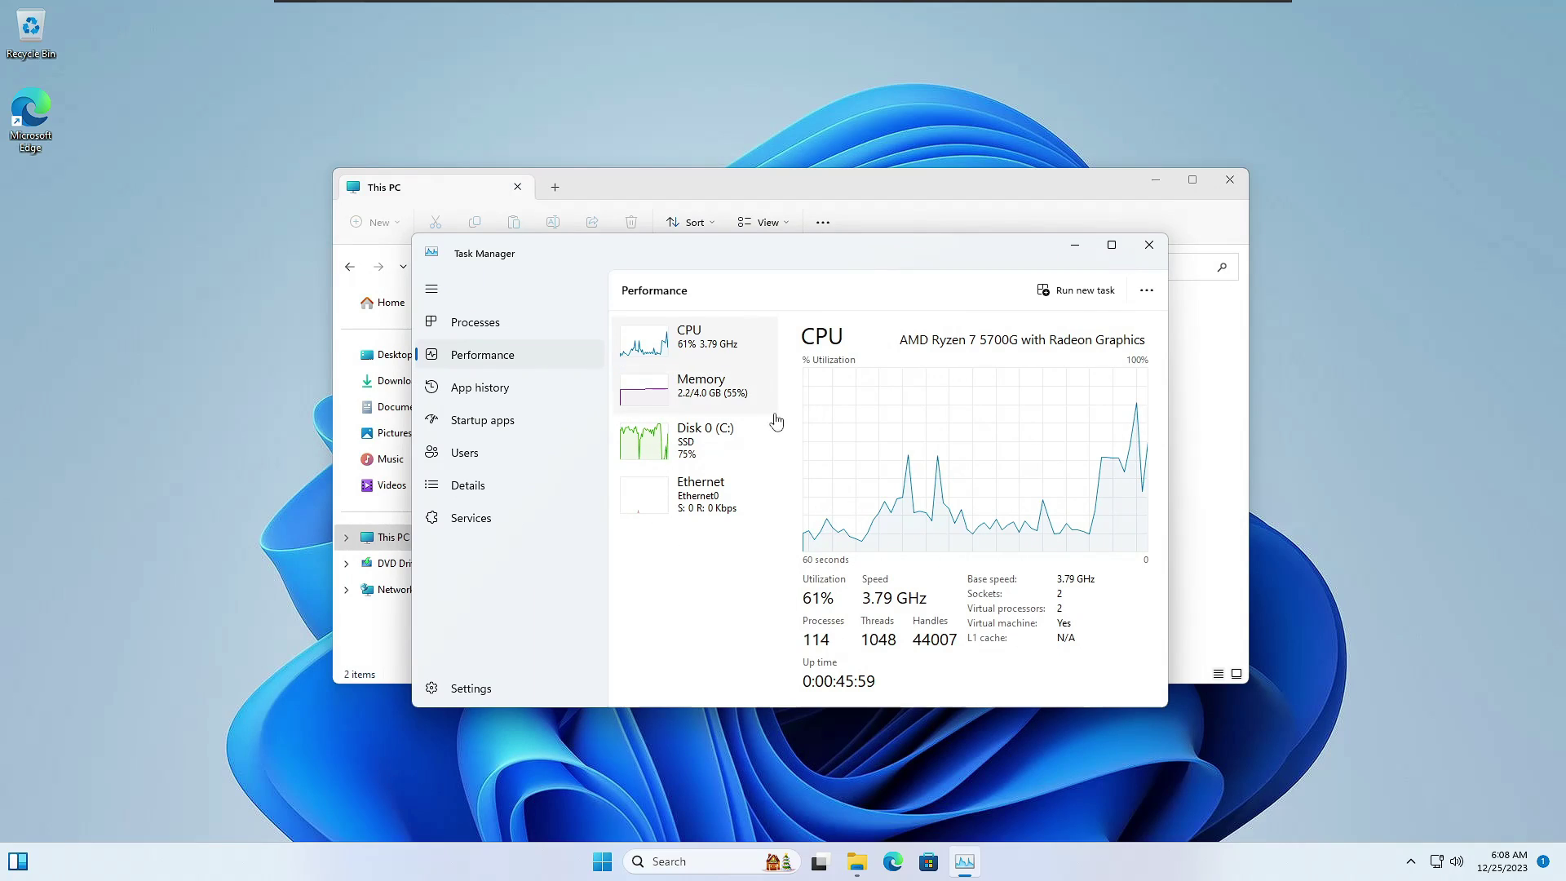
left_click(786, 189)
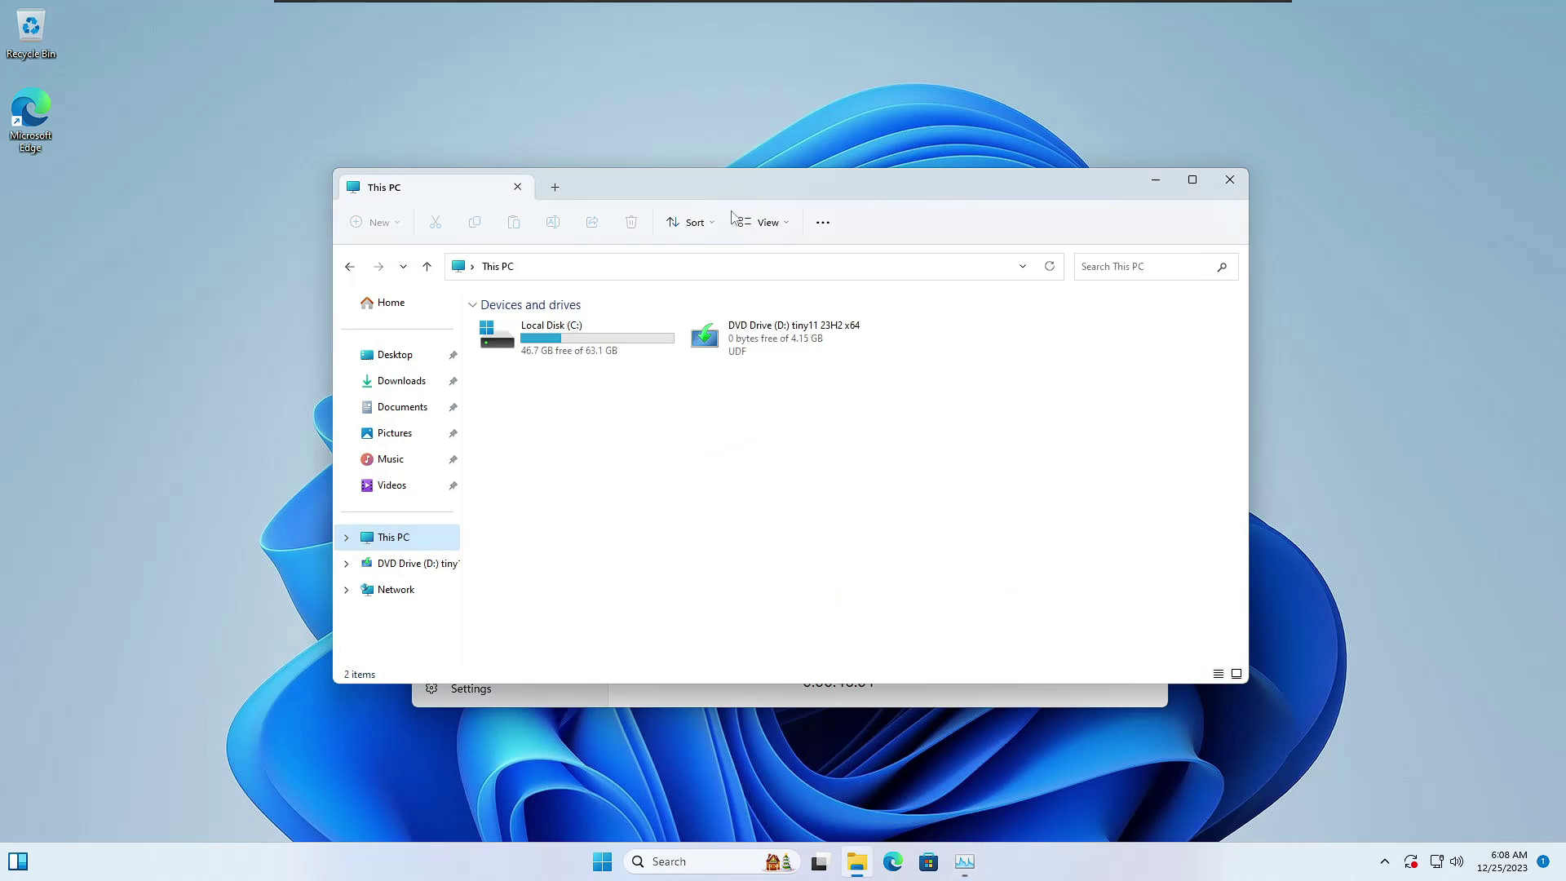
mouse_move(584, 328)
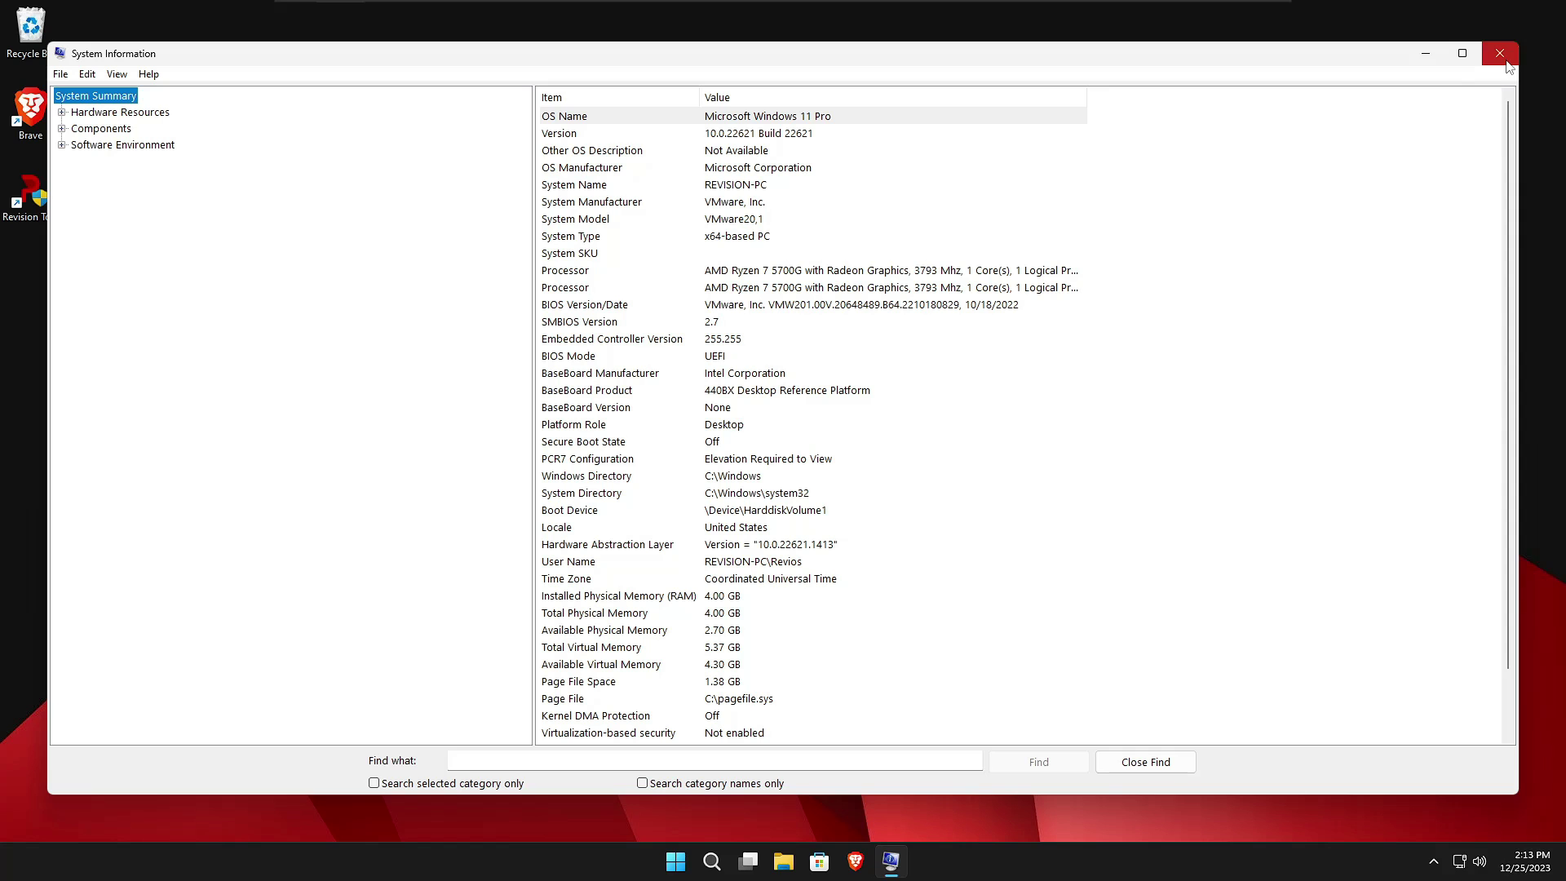
Close System Information, open and dismiss Start, then show This PC with C: at 50.9 GB free.
left_click(1503, 55)
left_click(695, 862)
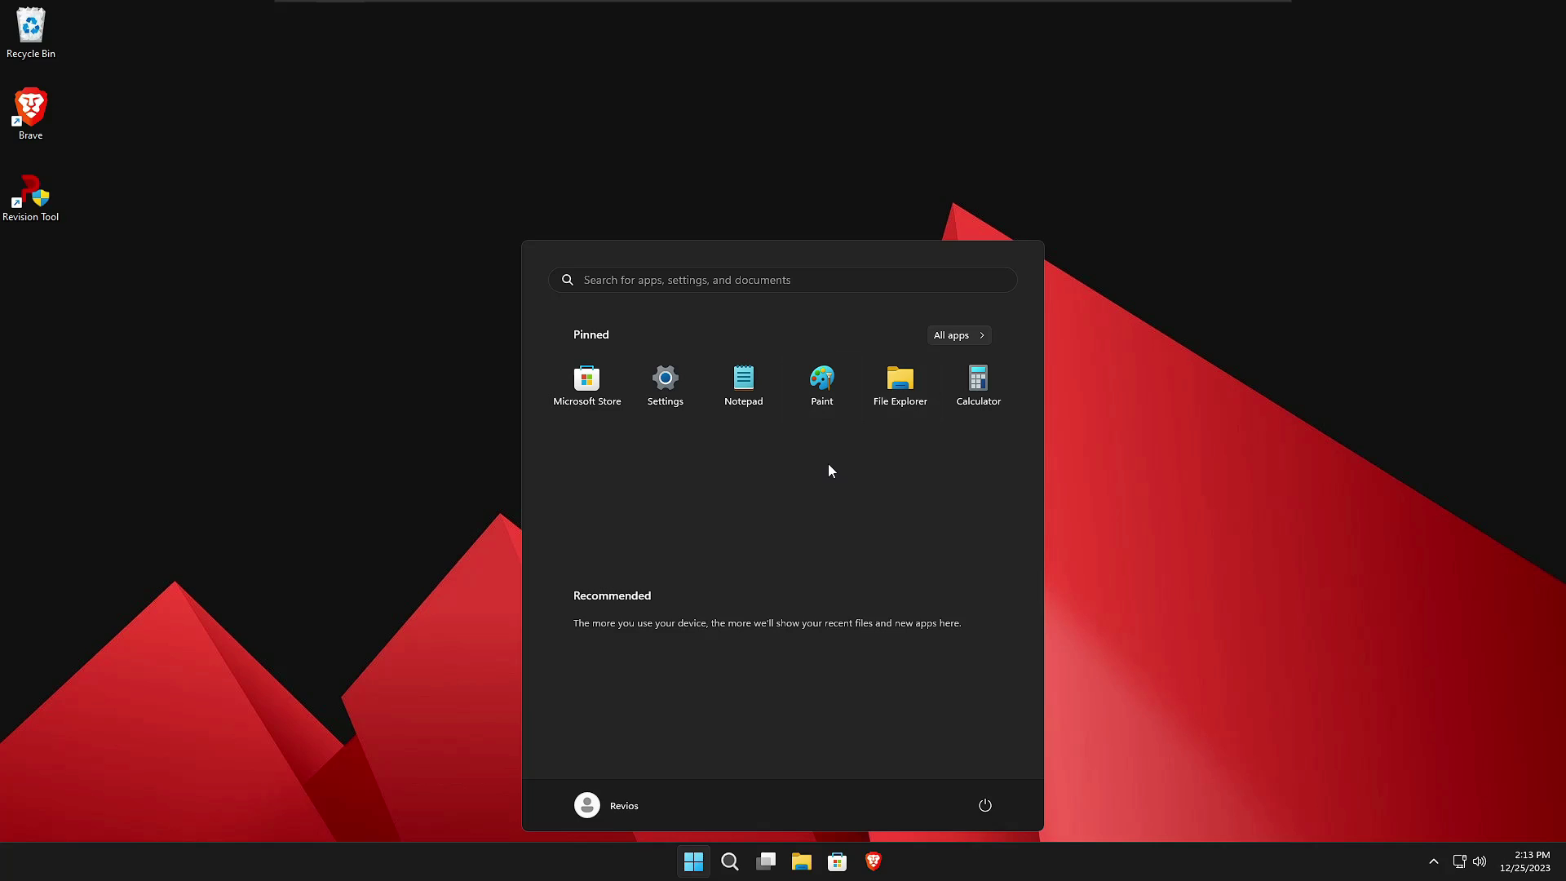
left_click(1100, 491)
left_click(804, 863)
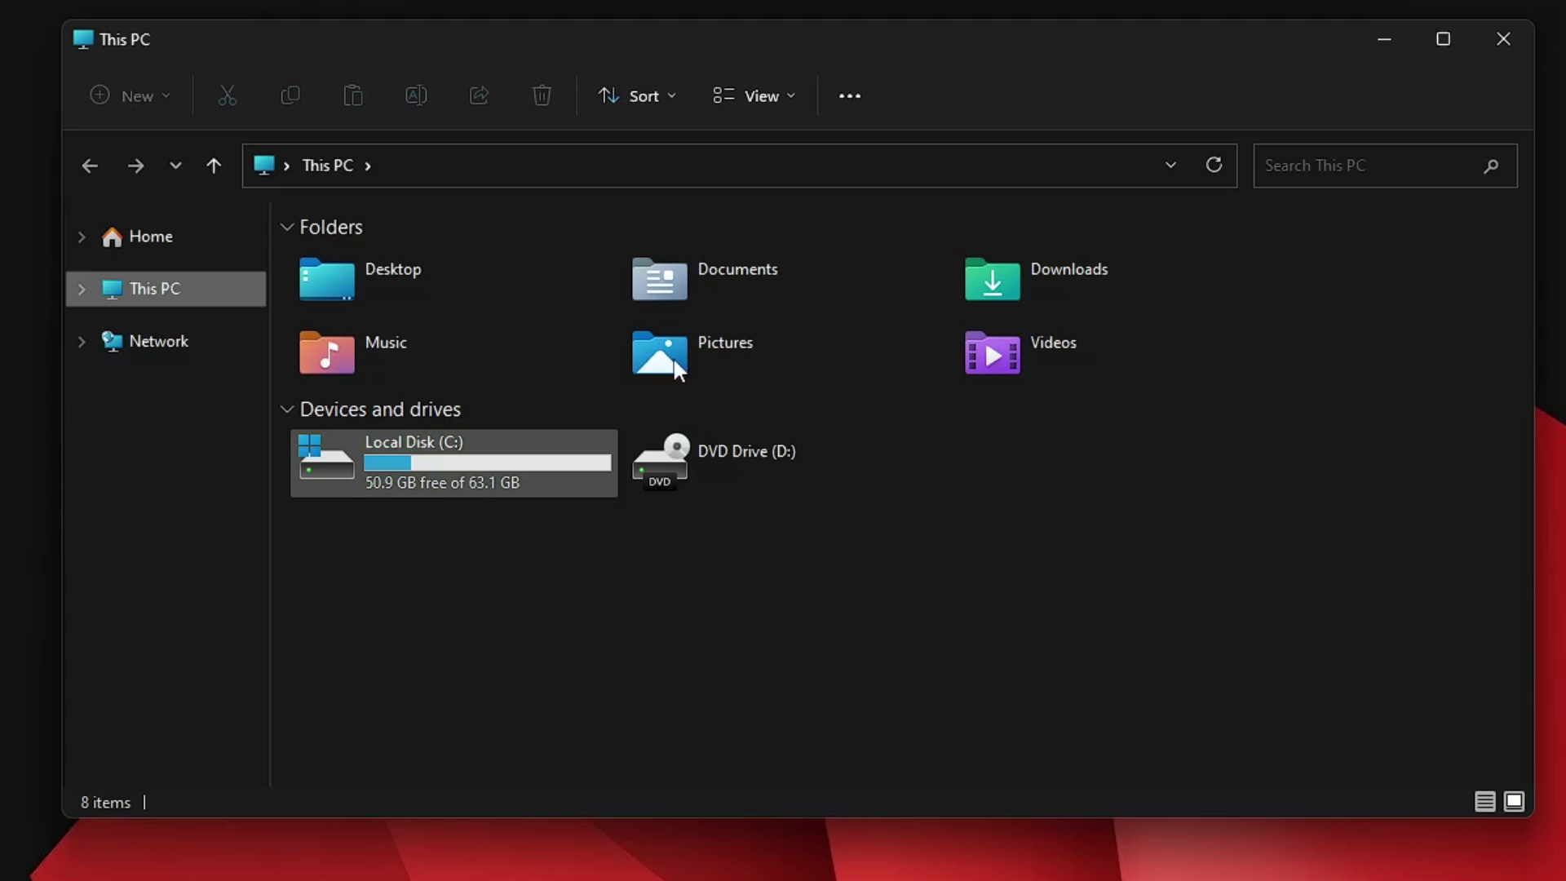
Close File Explorer, then open Task Manager from the Win+X menu on its Performance view.
left_click(1515, 53)
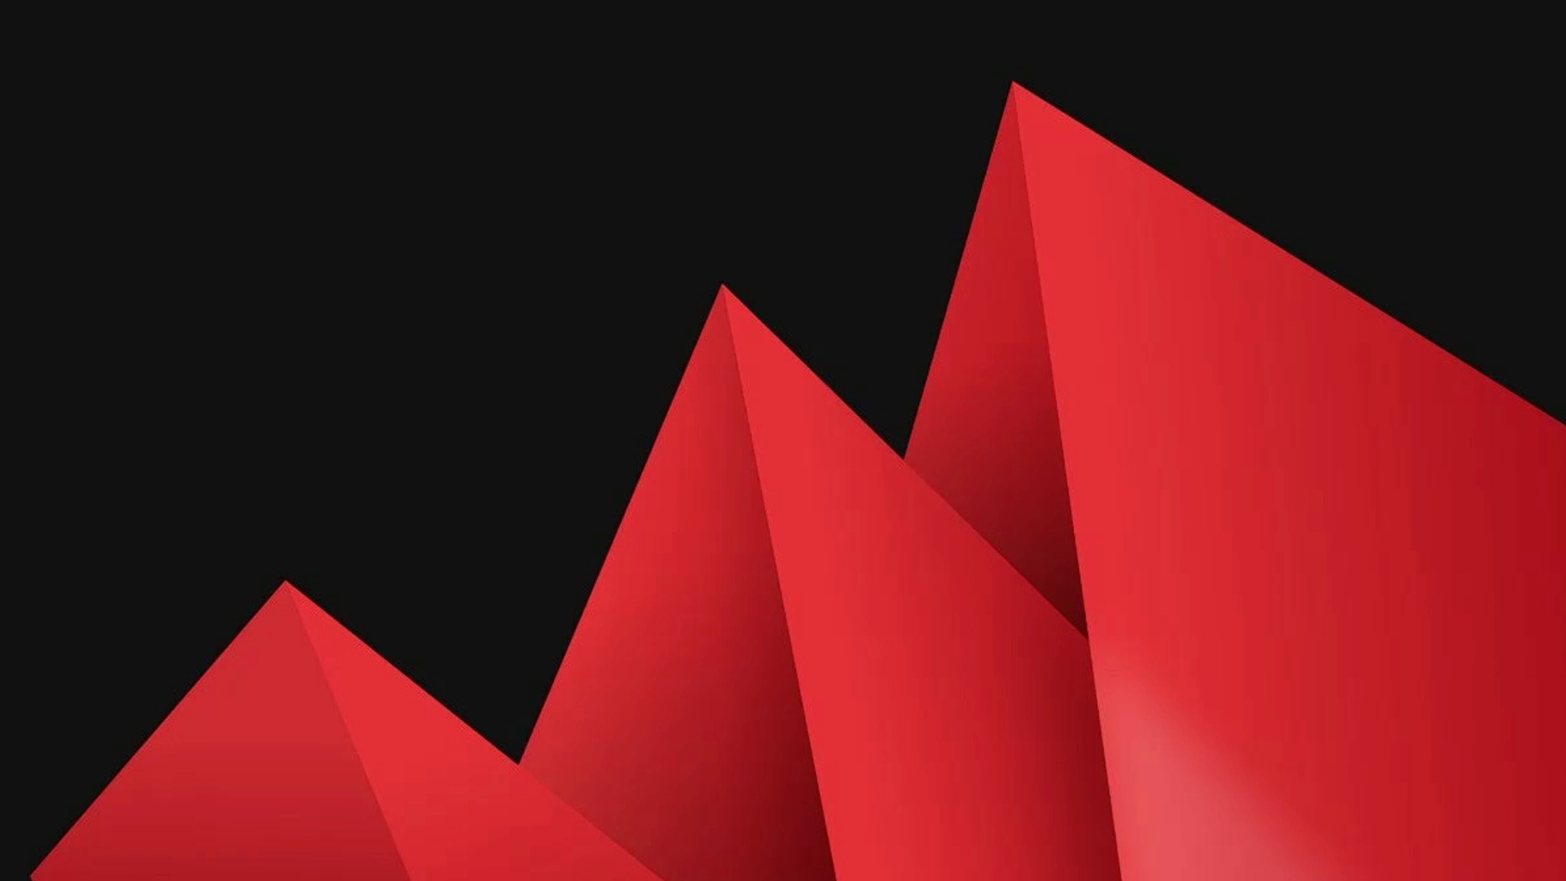
key("super+x")
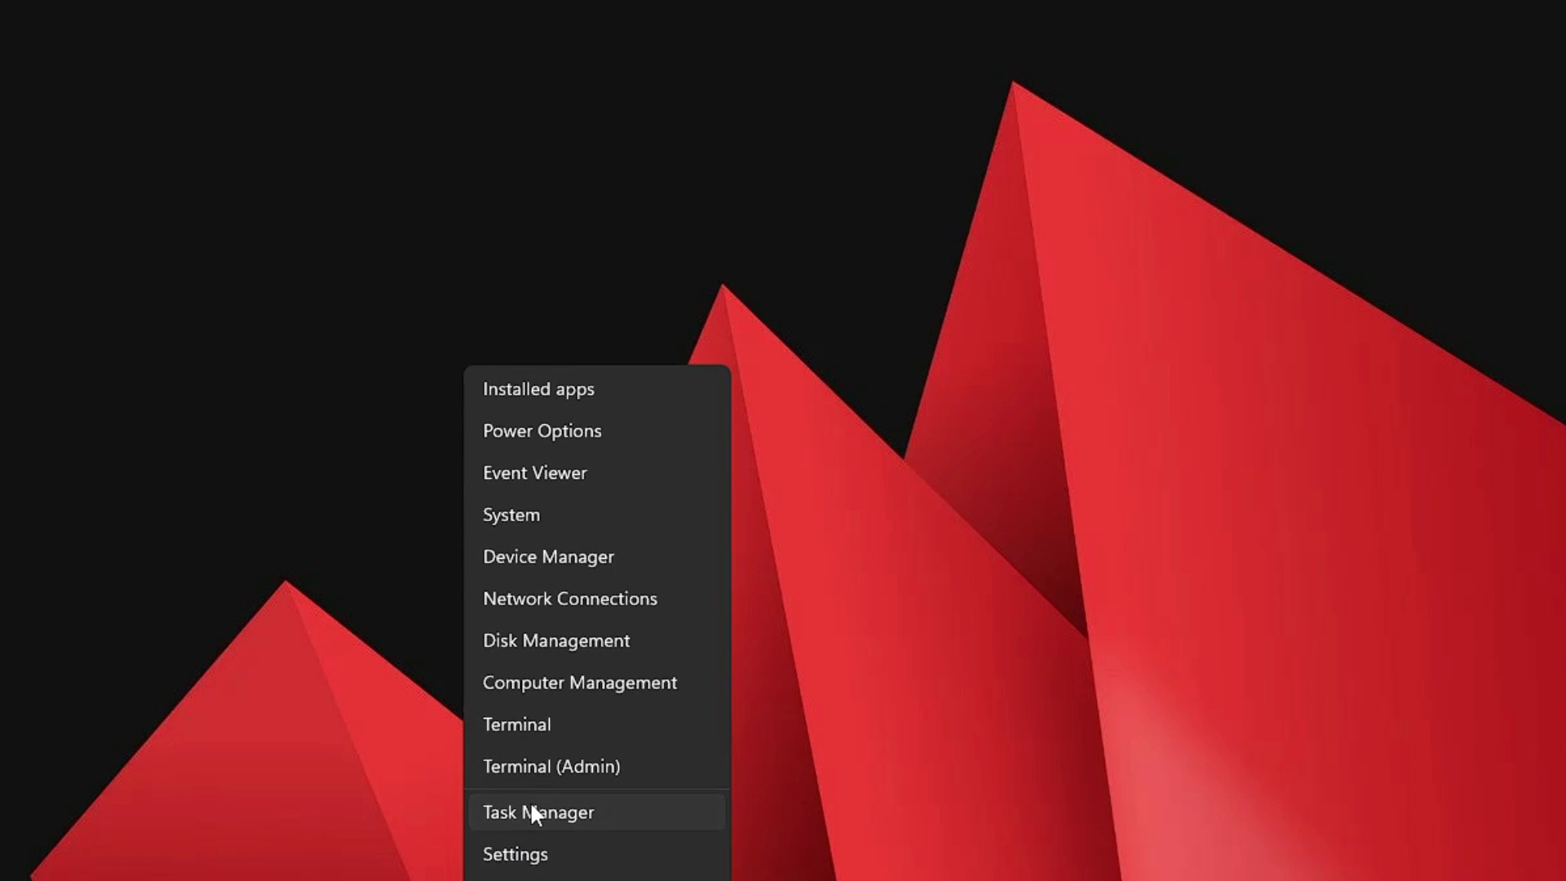
left_click(530, 801)
left_click(299, 240)
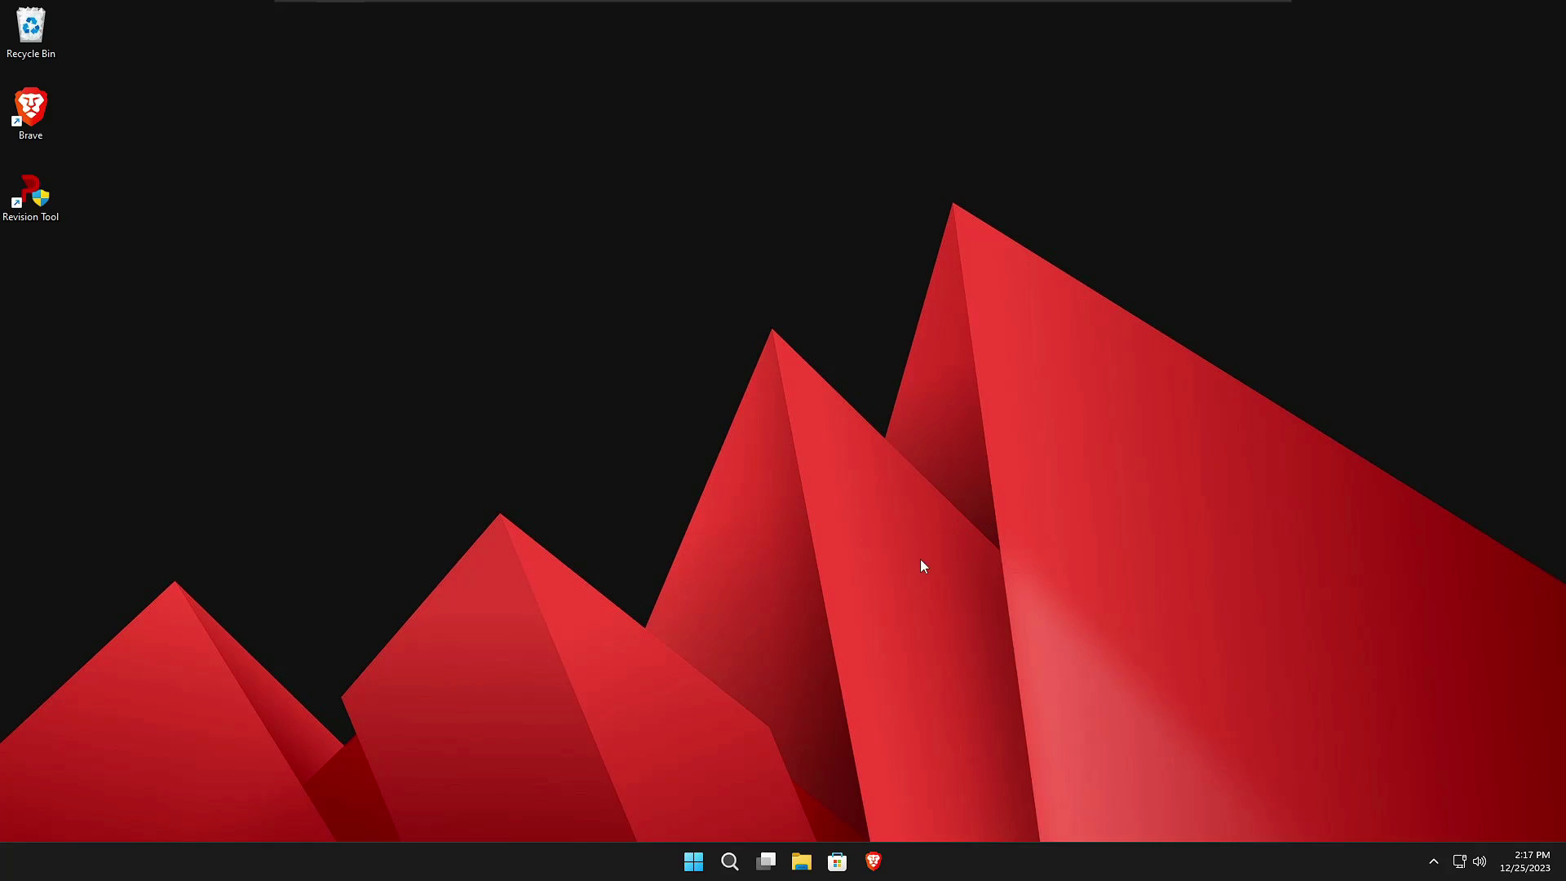
right_click(693, 861)
Open Settings via Start's quick-link menu and go through Bluetooth & devices to Privacy & security's Windows Security.
left_click(651, 684)
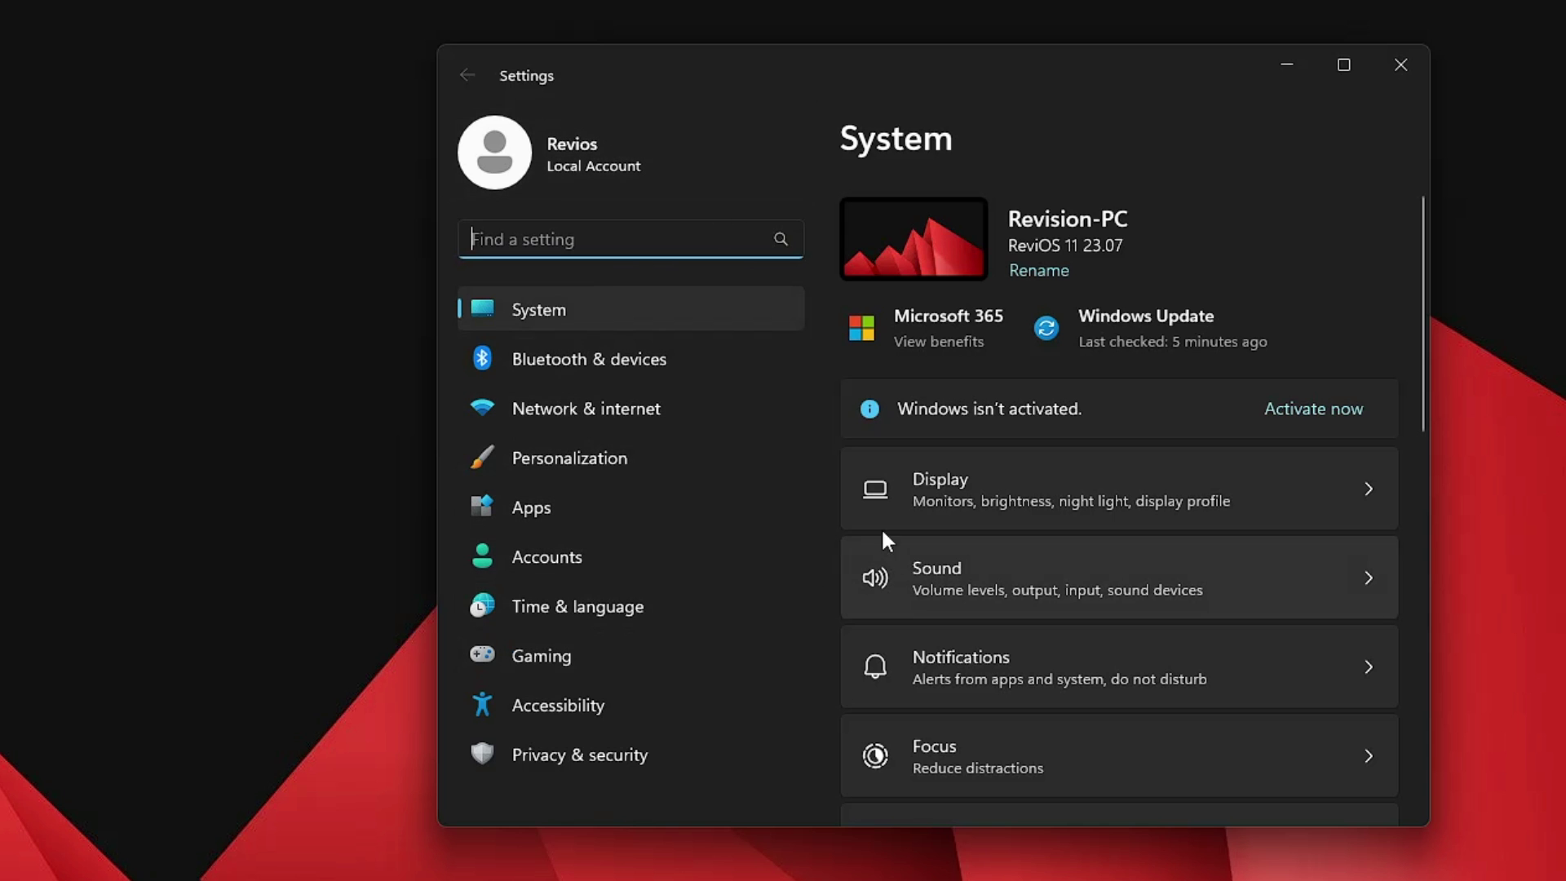
left_click(612, 365)
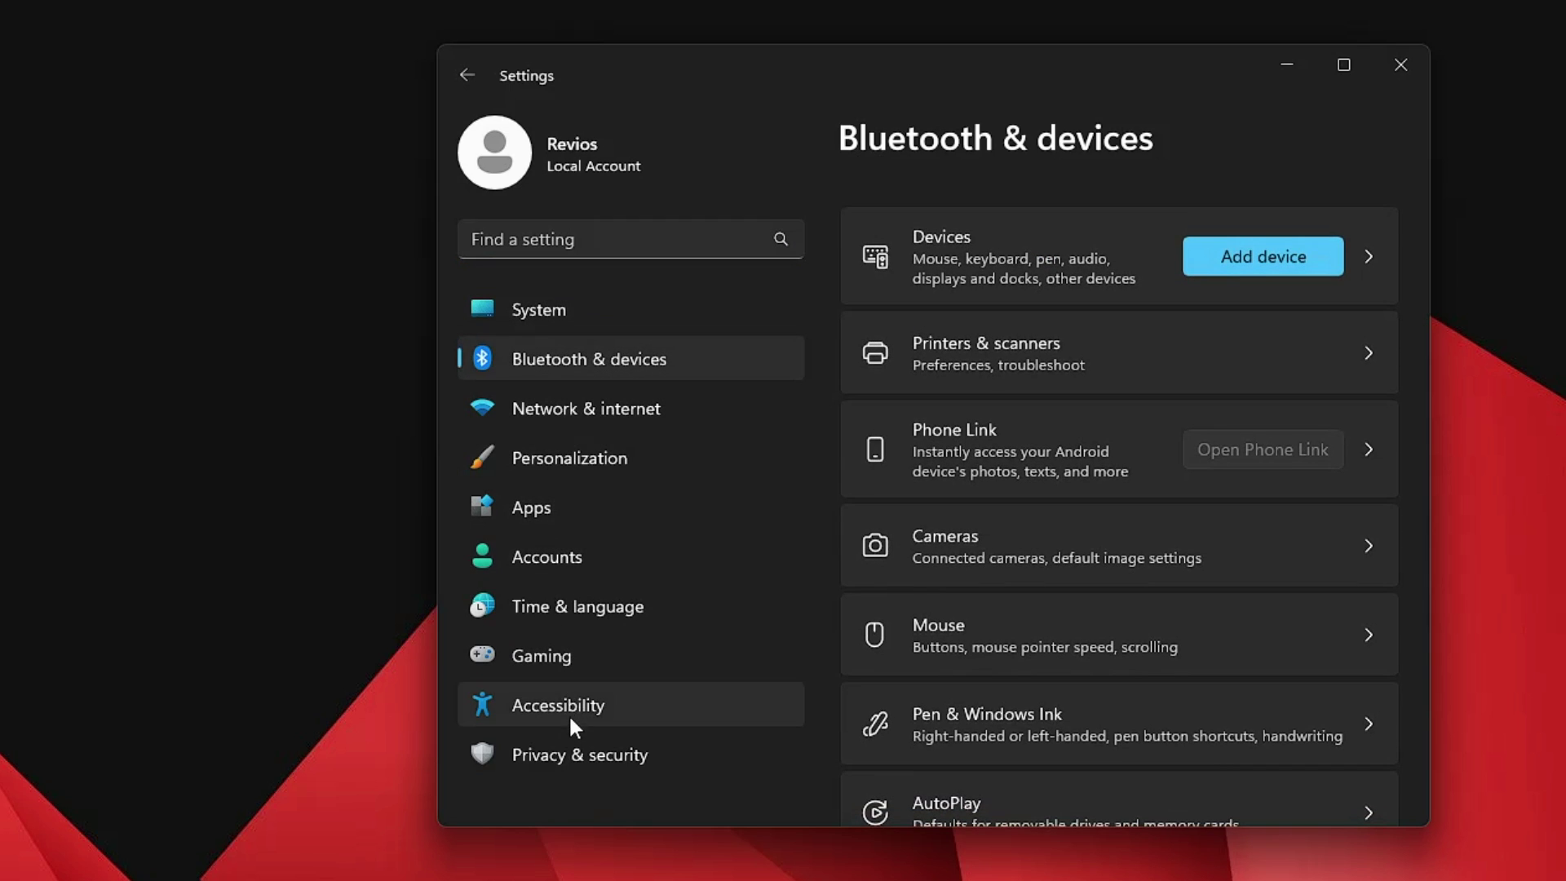
left_click(591, 773)
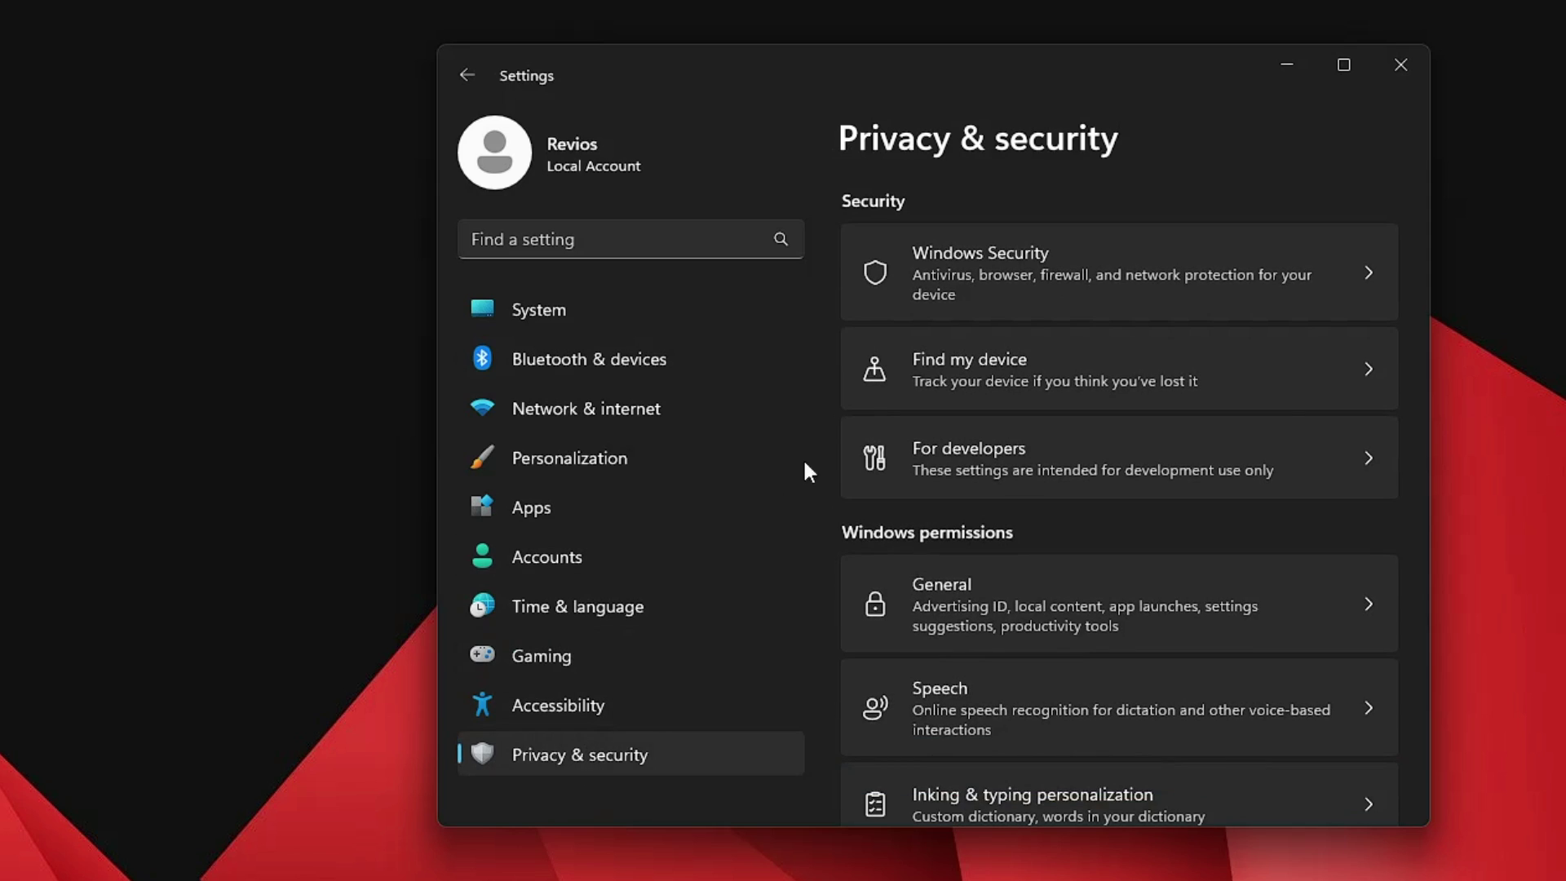
left_click(967, 266)
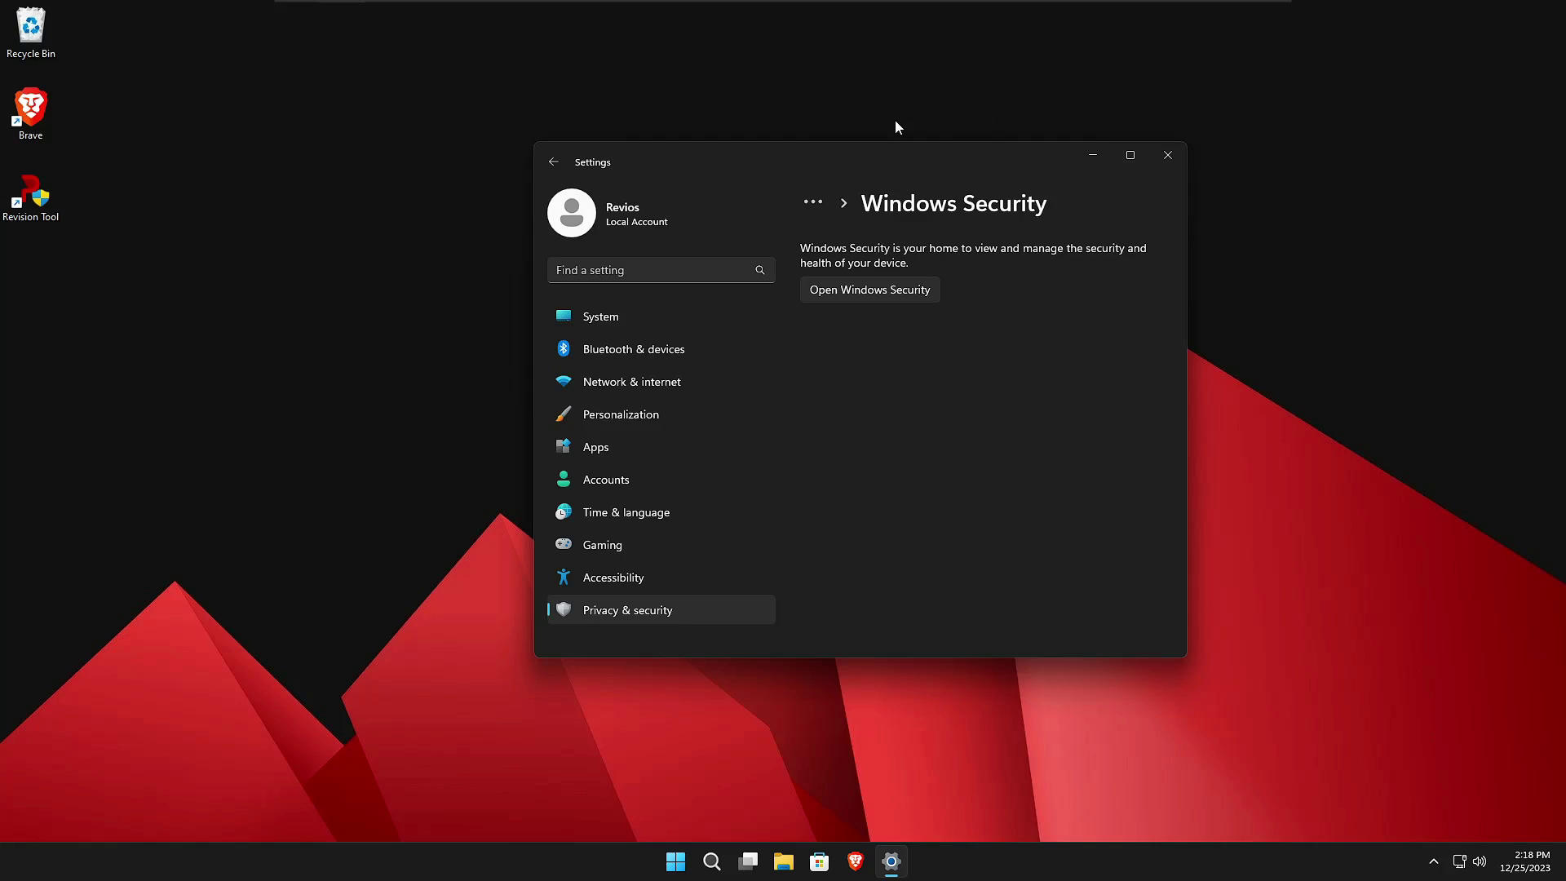
Launch Revision Tool as administrator, narrow its window, and show its Security page.
left_click_drag(816, 149, 868, 142)
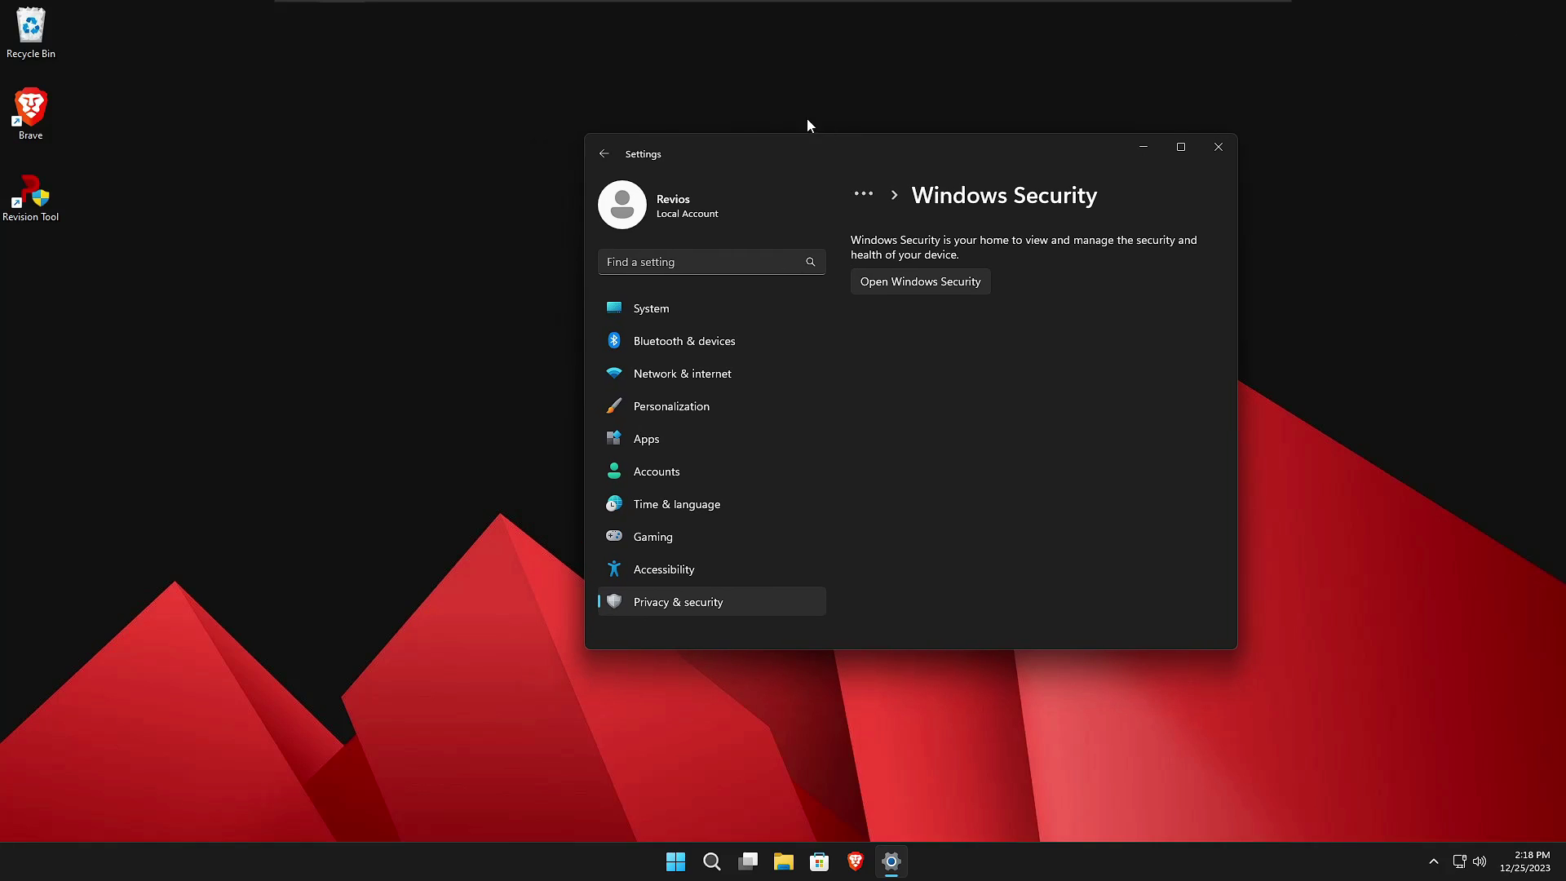
double_click(41, 215)
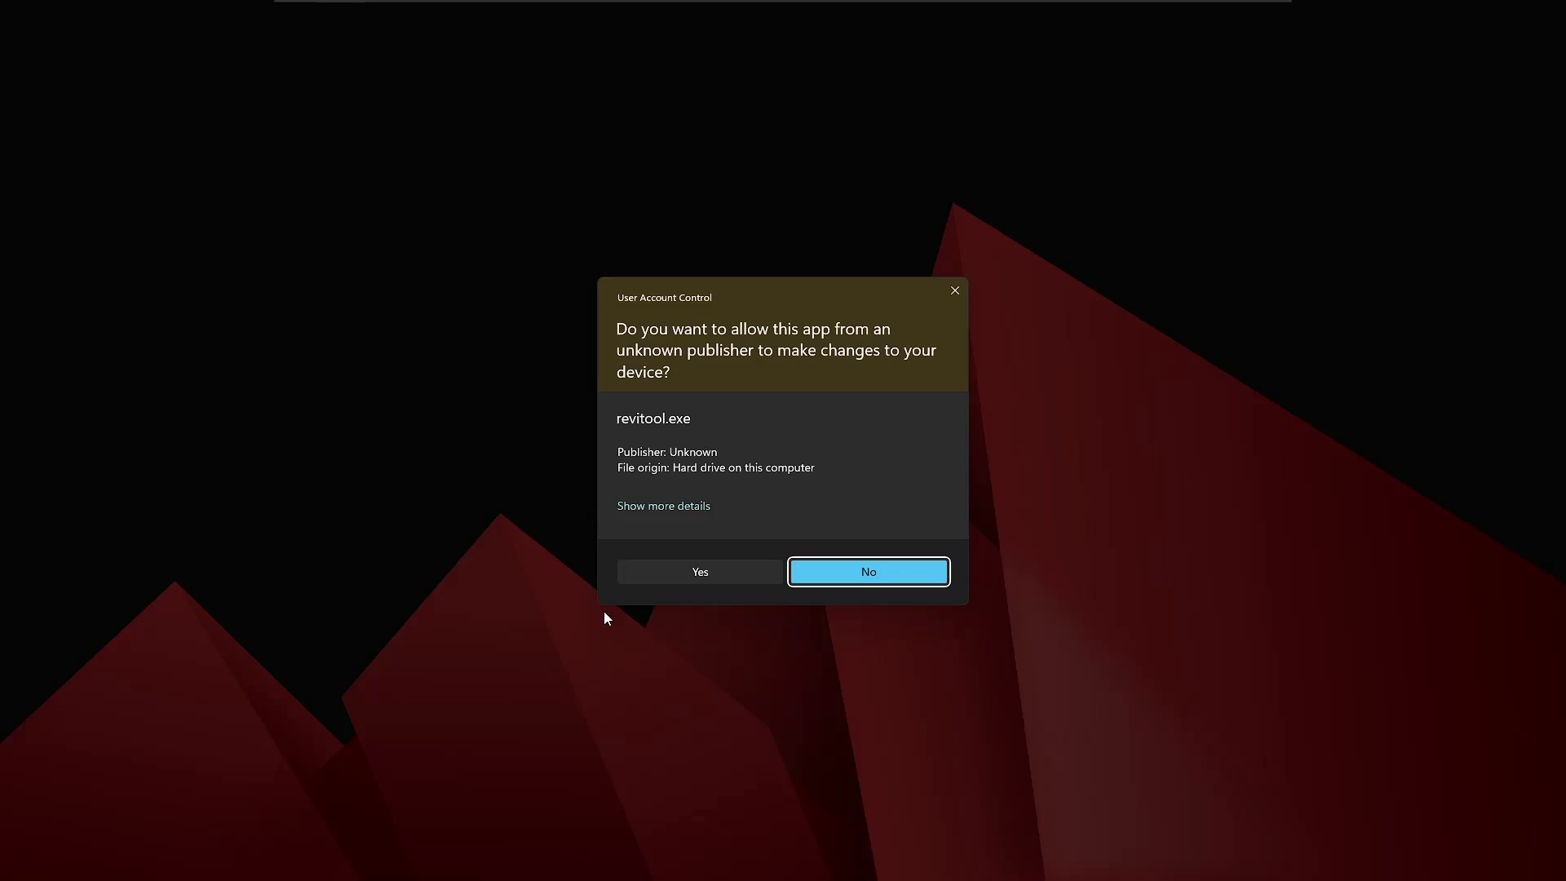
left_click(698, 569)
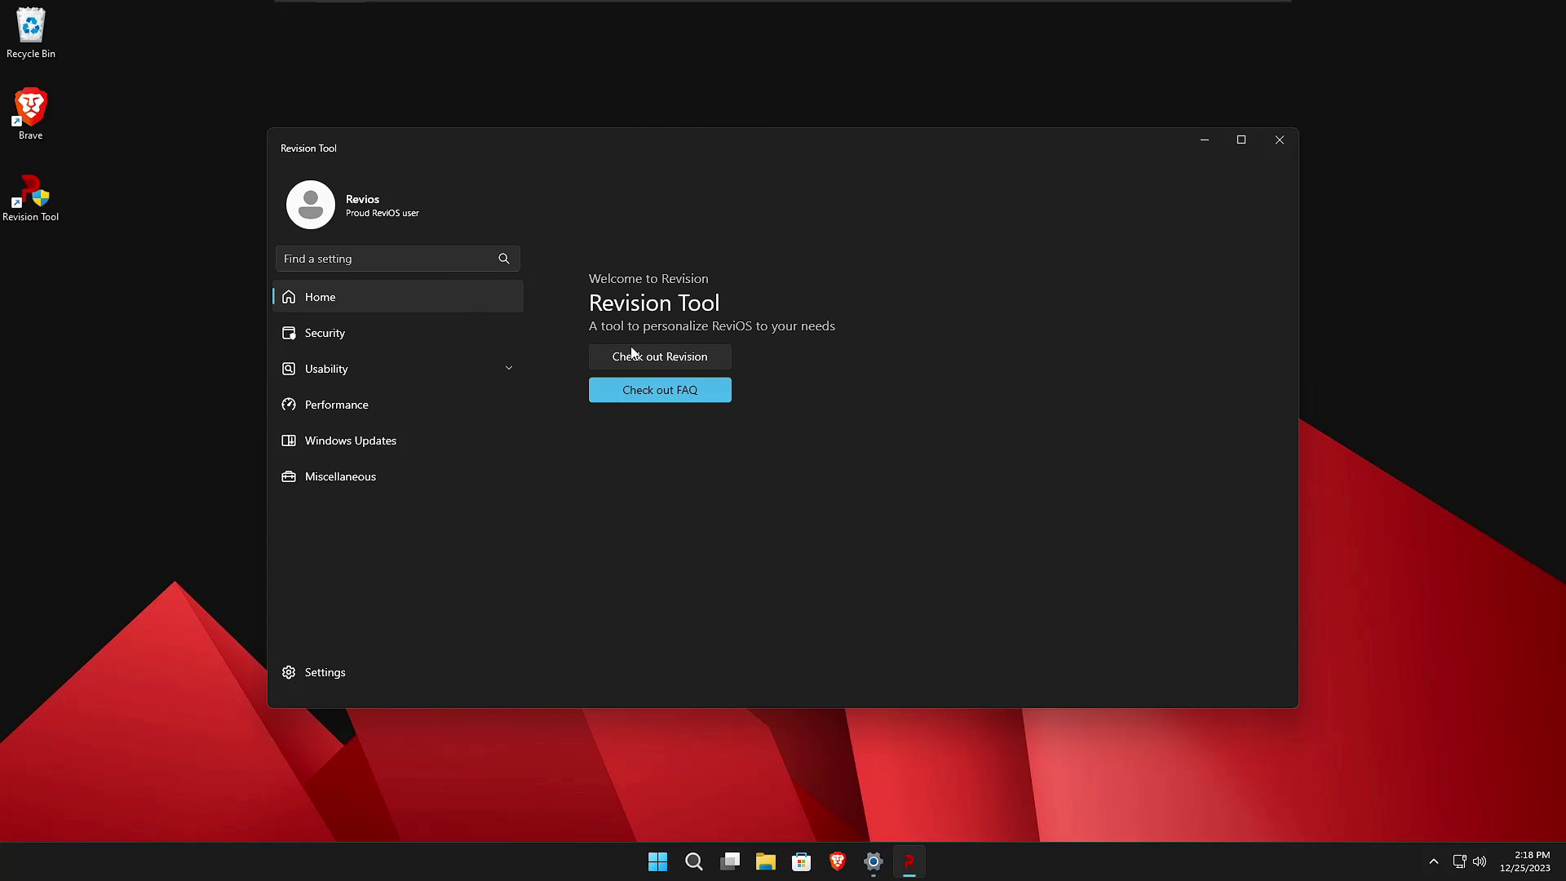
left_click_drag(1298, 305, 793, 271)
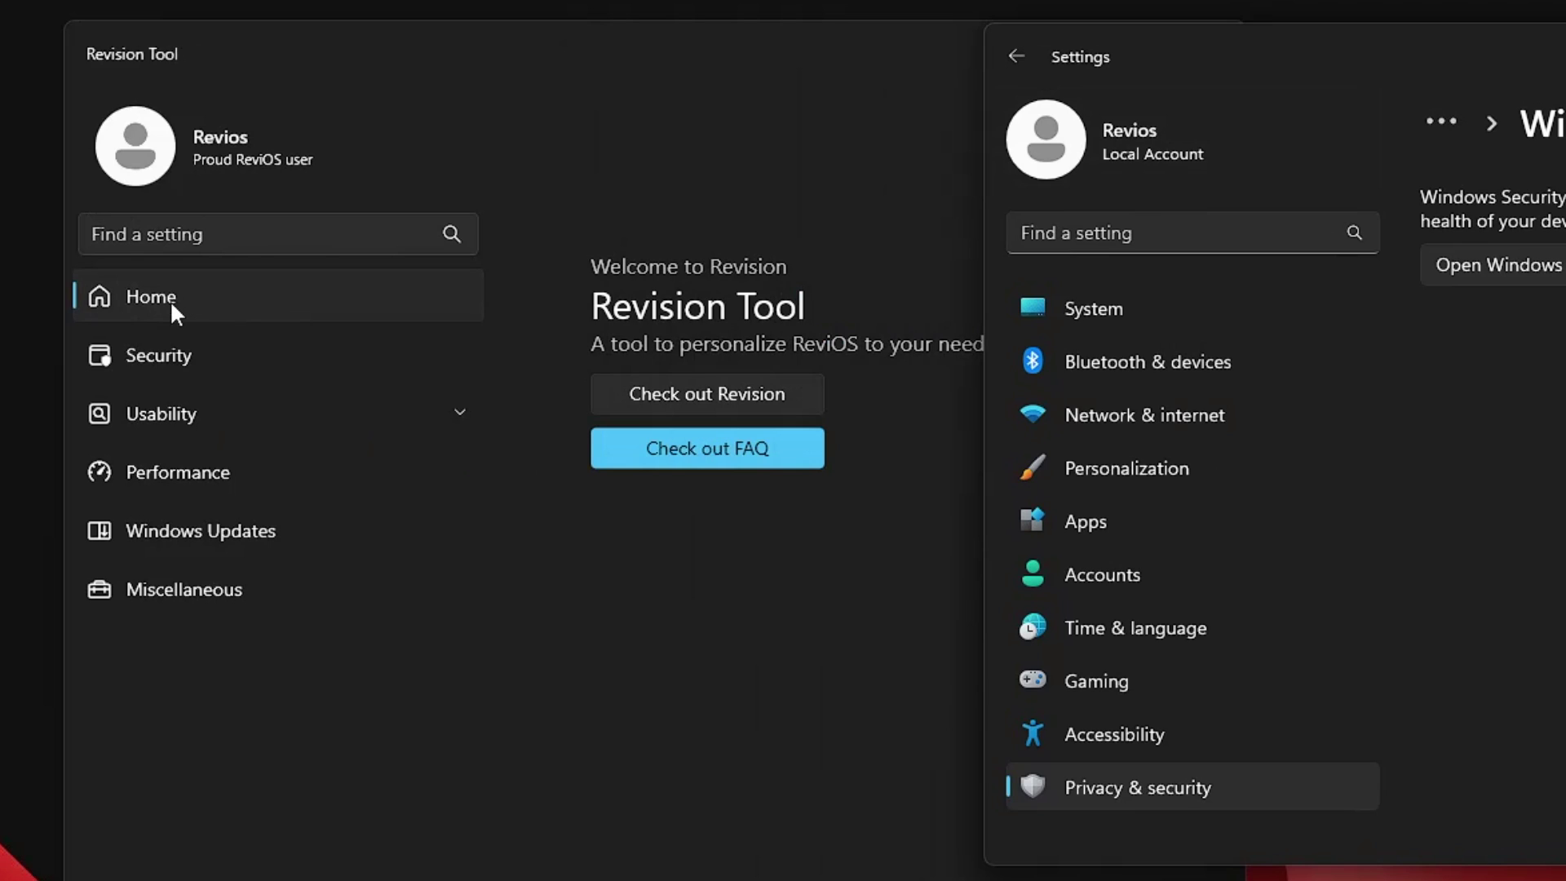
left_click(152, 367)
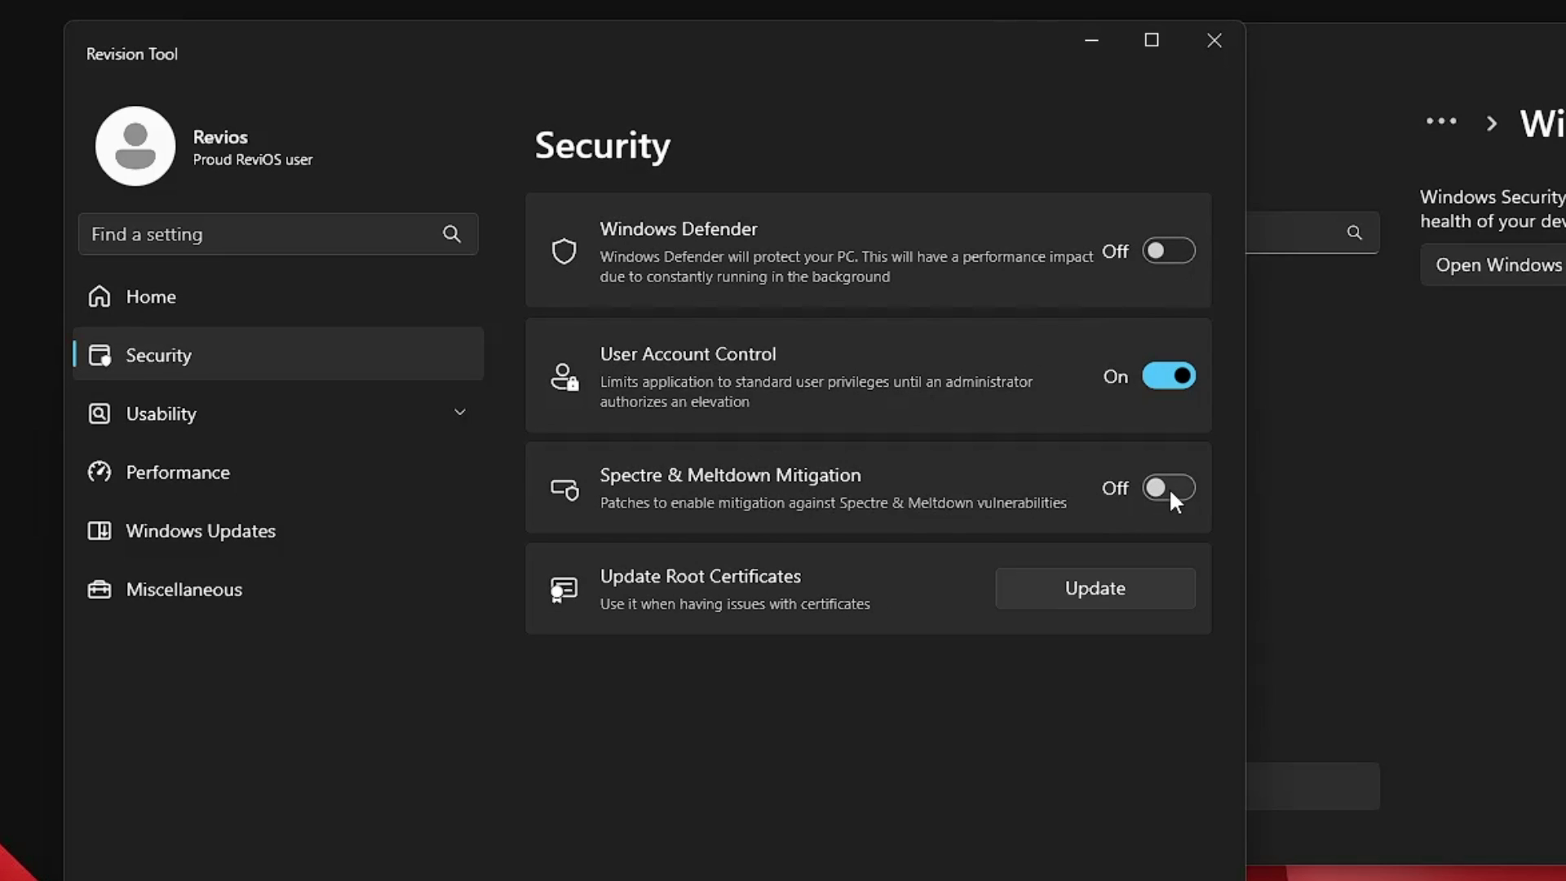
View the Usability Windows 11 tweaks, preview the new desktop context menu, then view Performance tweaks.
left_click(351, 422)
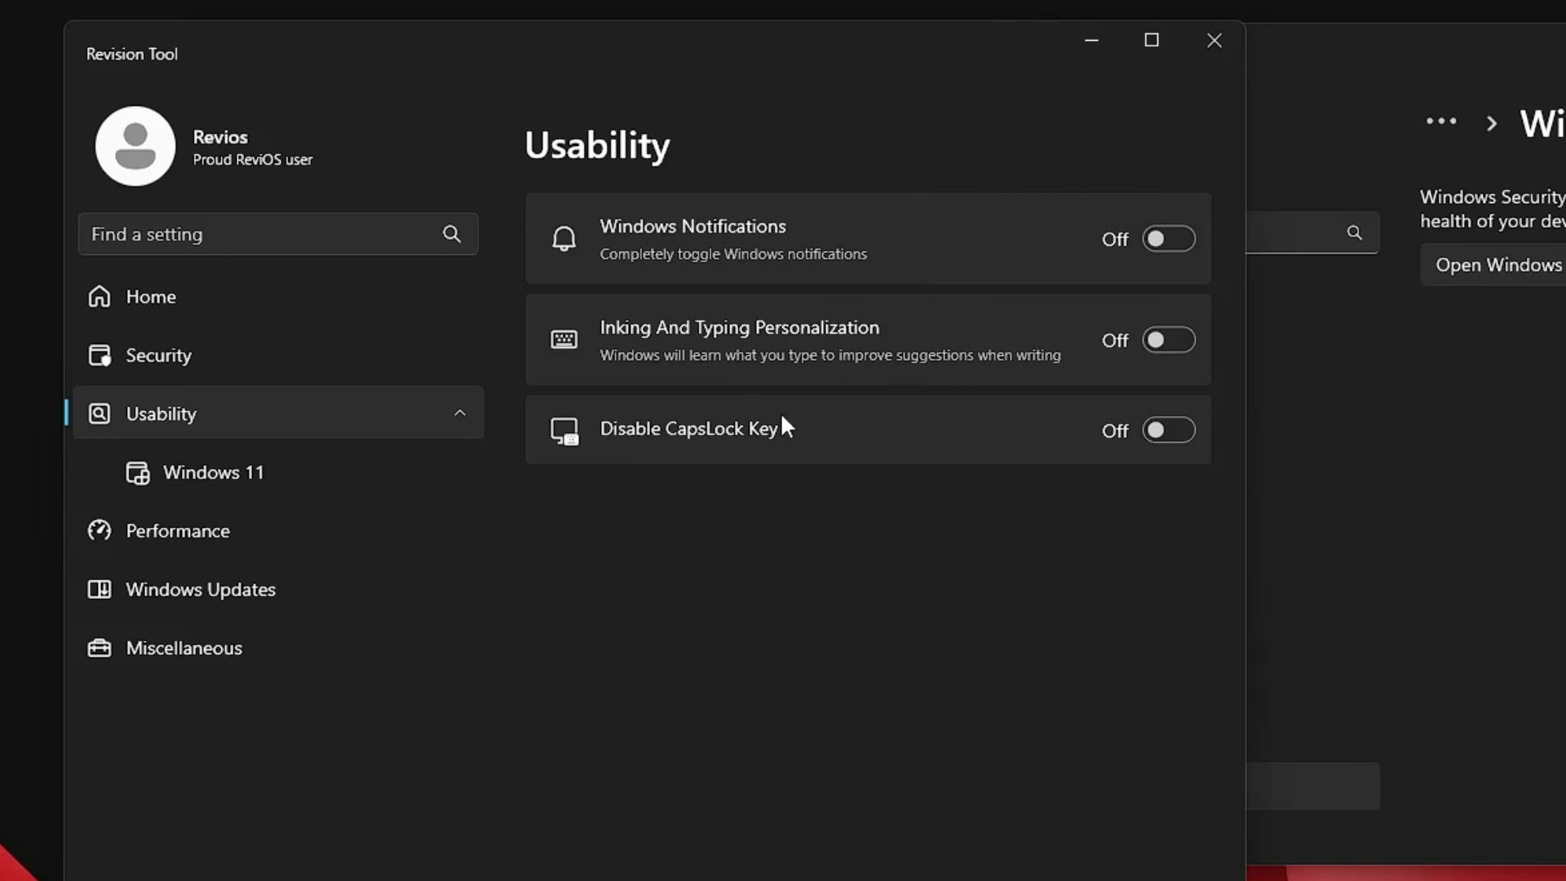
left_click(245, 473)
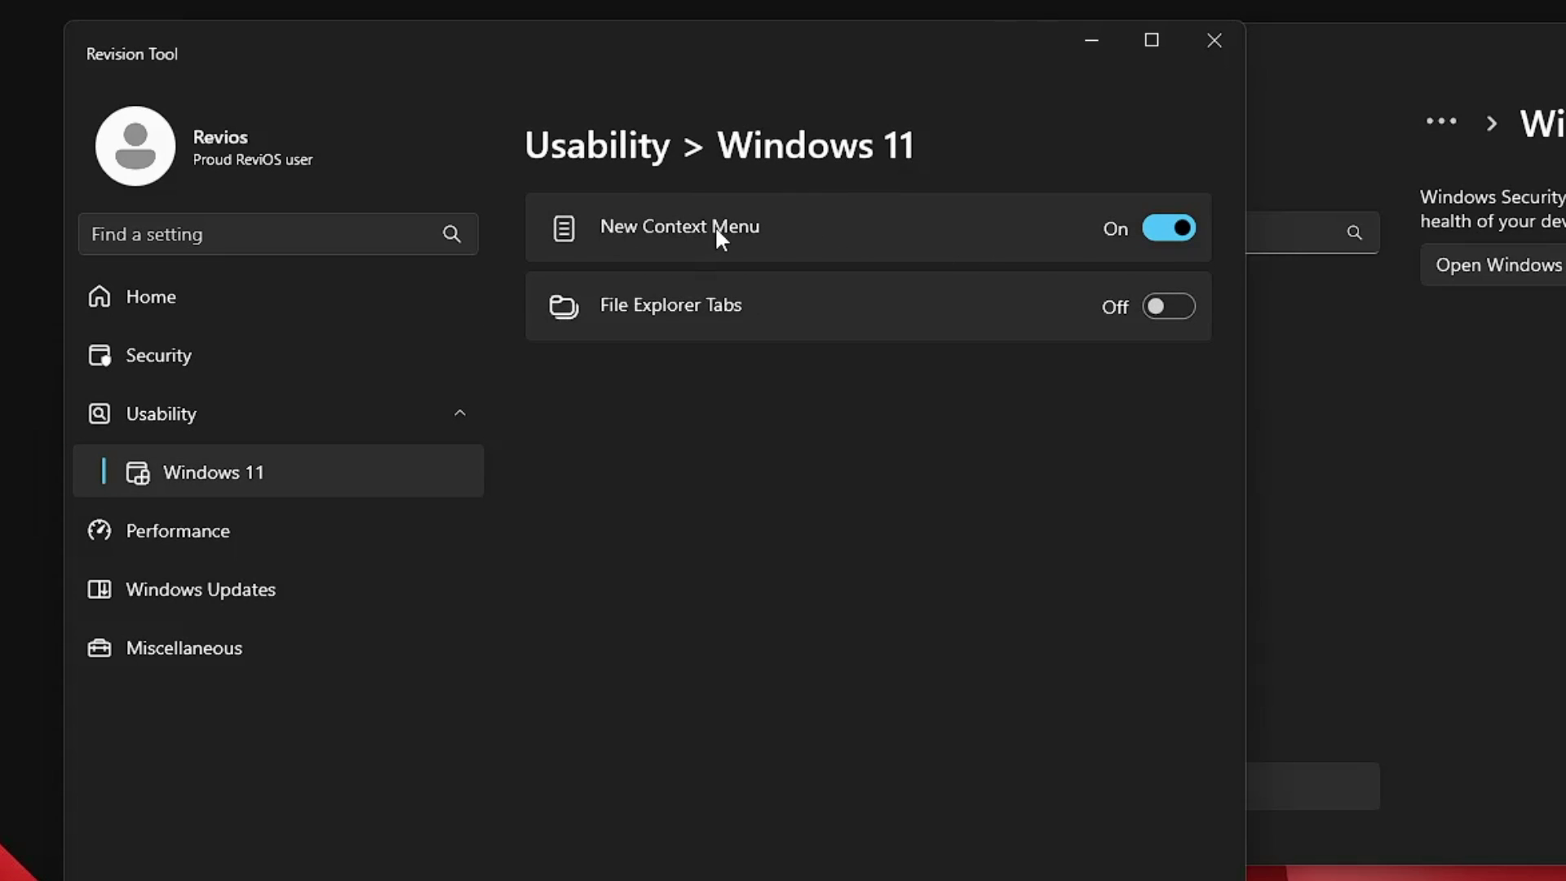
right_click(840, 11)
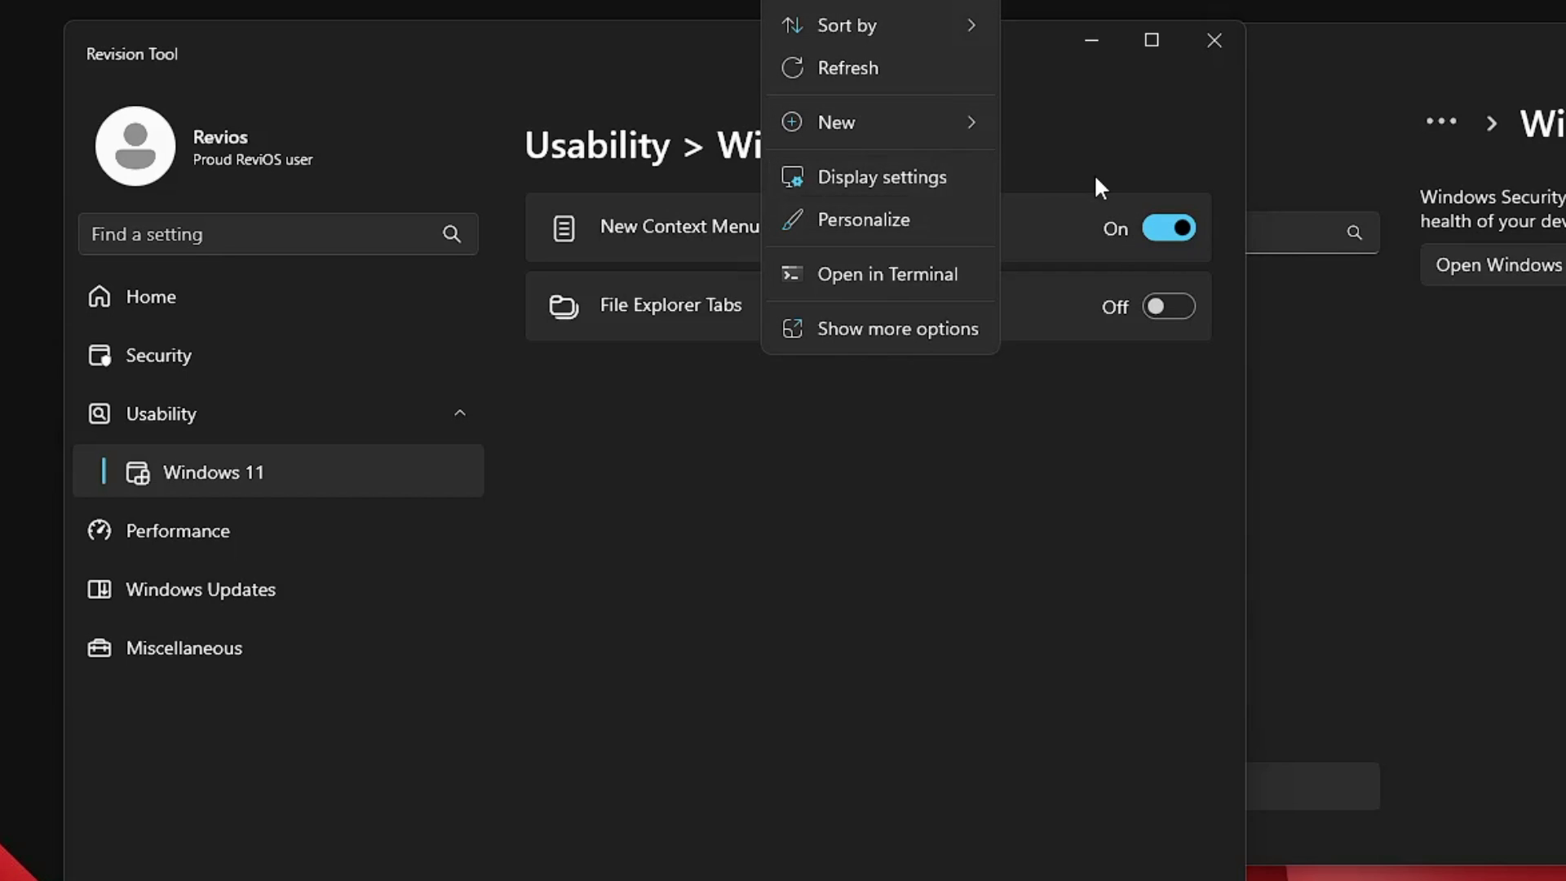
left_click(1183, 222)
left_click(204, 532)
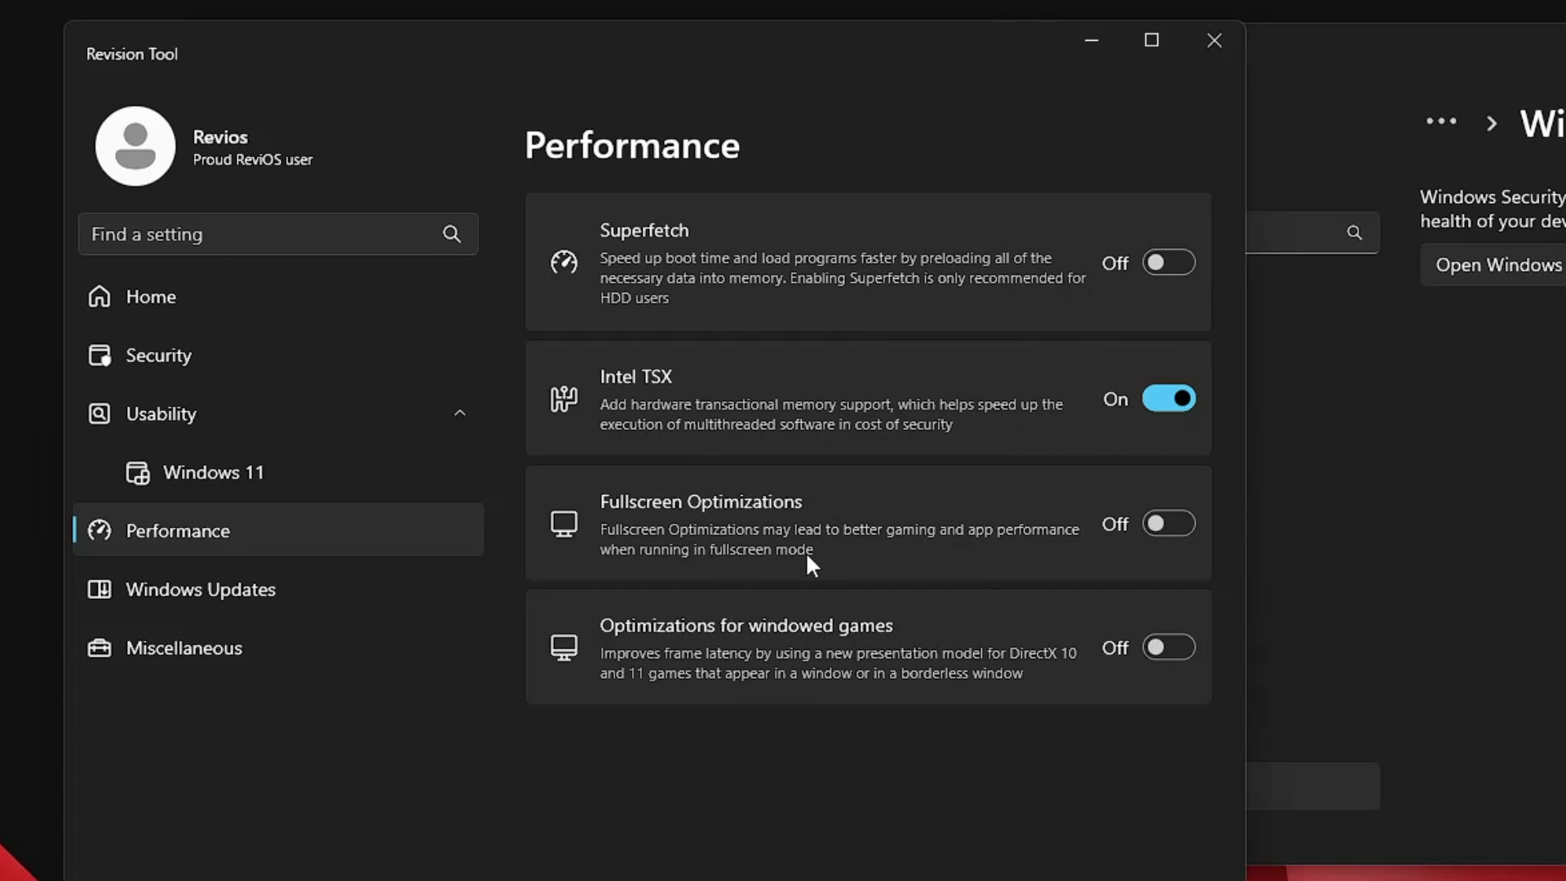
On Revision Tool's Windows Updates page, switch off 'Hide the Windows Updates page'.
left_click(281, 584)
left_click(1344, 506)
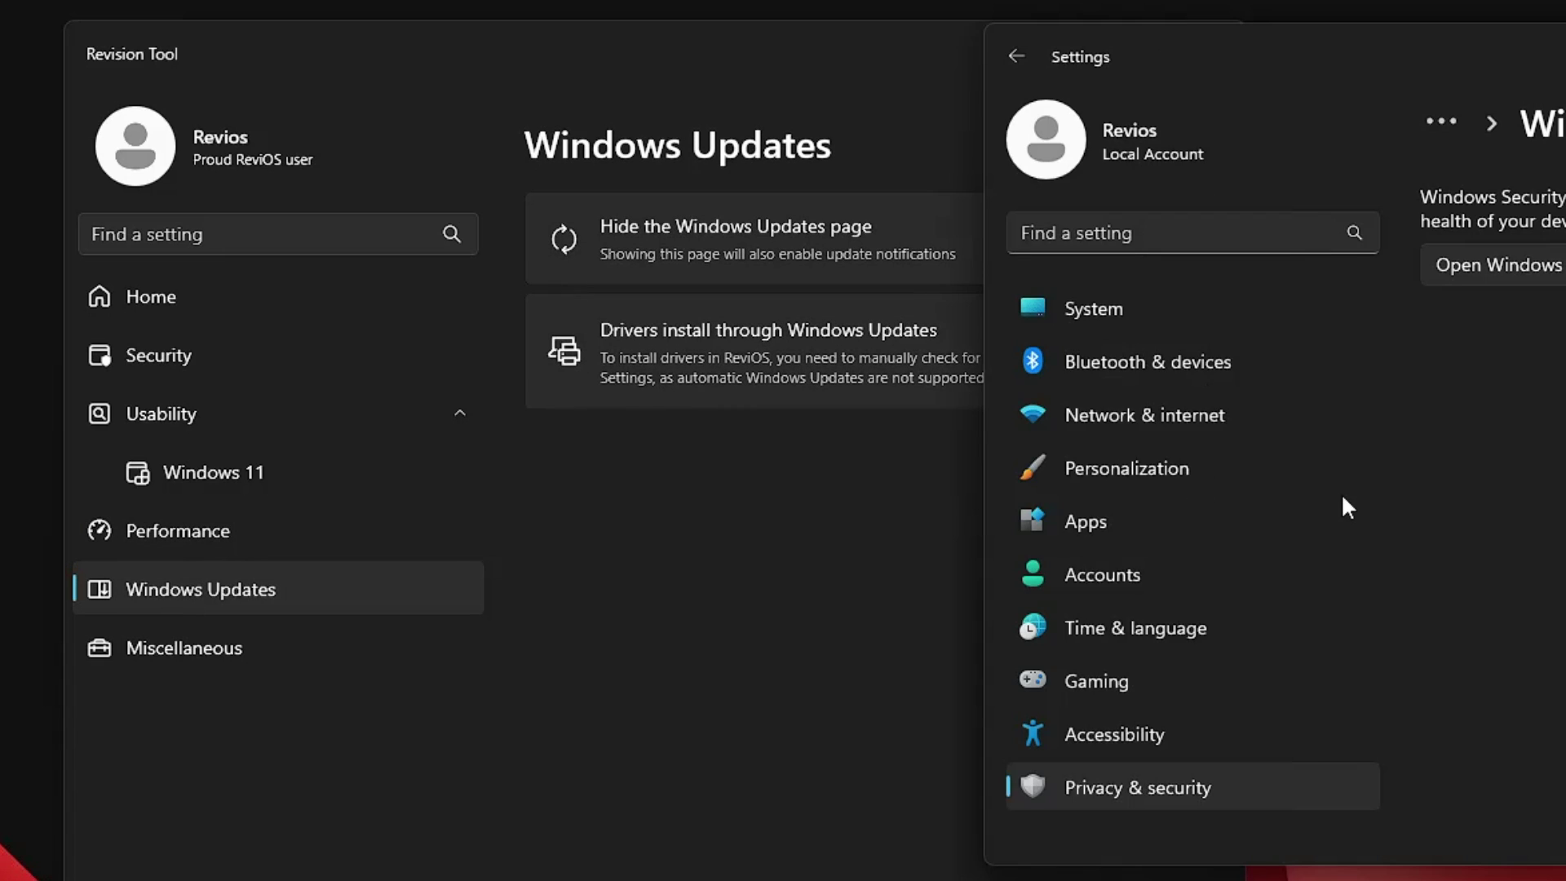
left_click(683, 517)
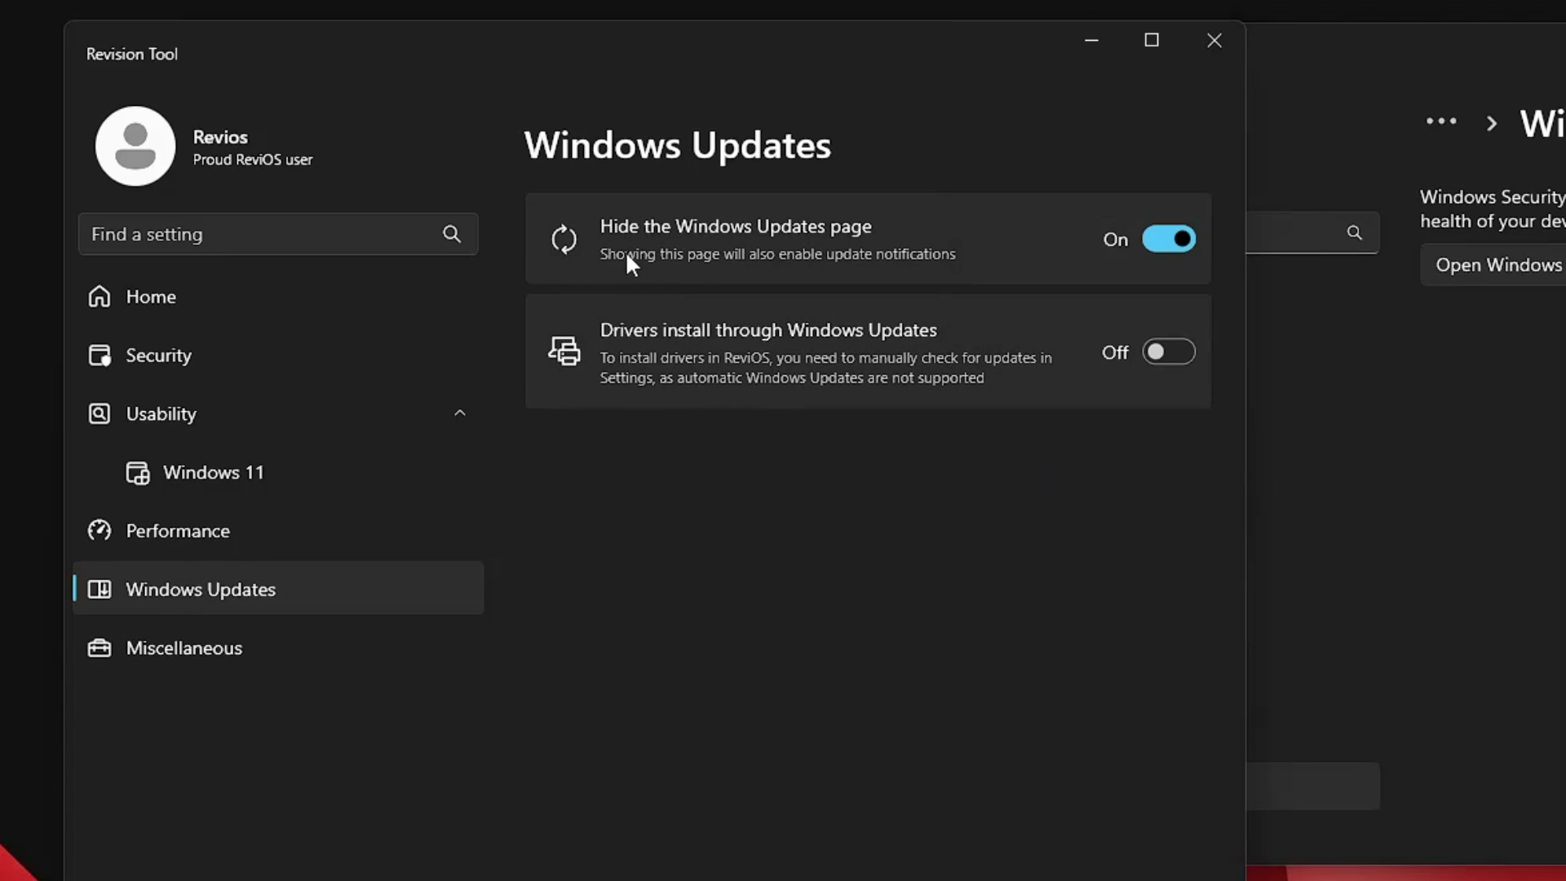
left_click(1169, 238)
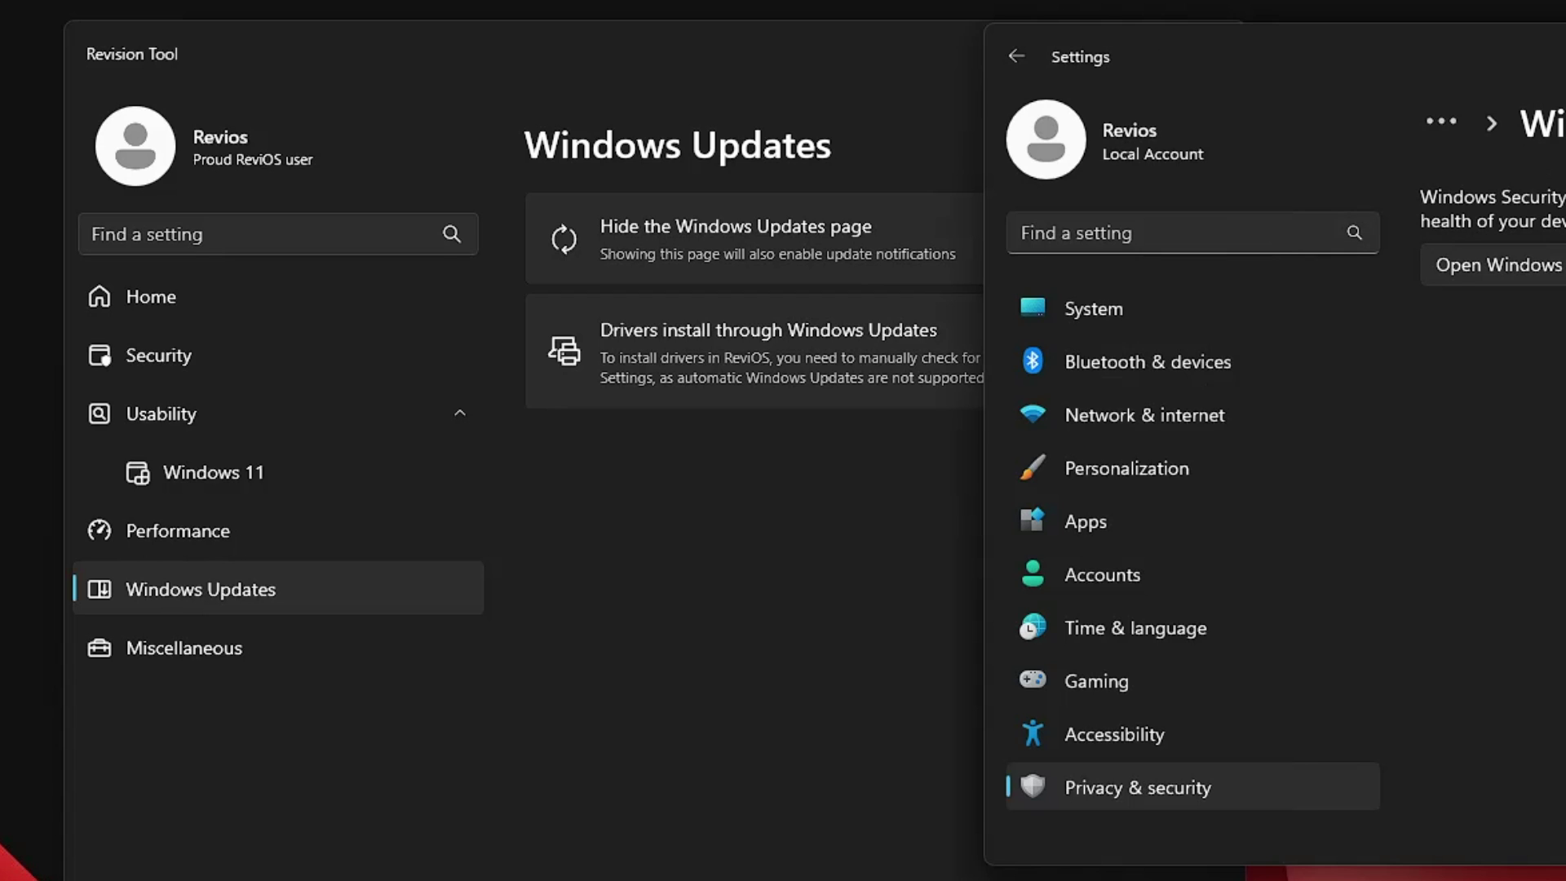
Open Settings from the Win+X menu and check that Windows Update now appears.
key("super+x")
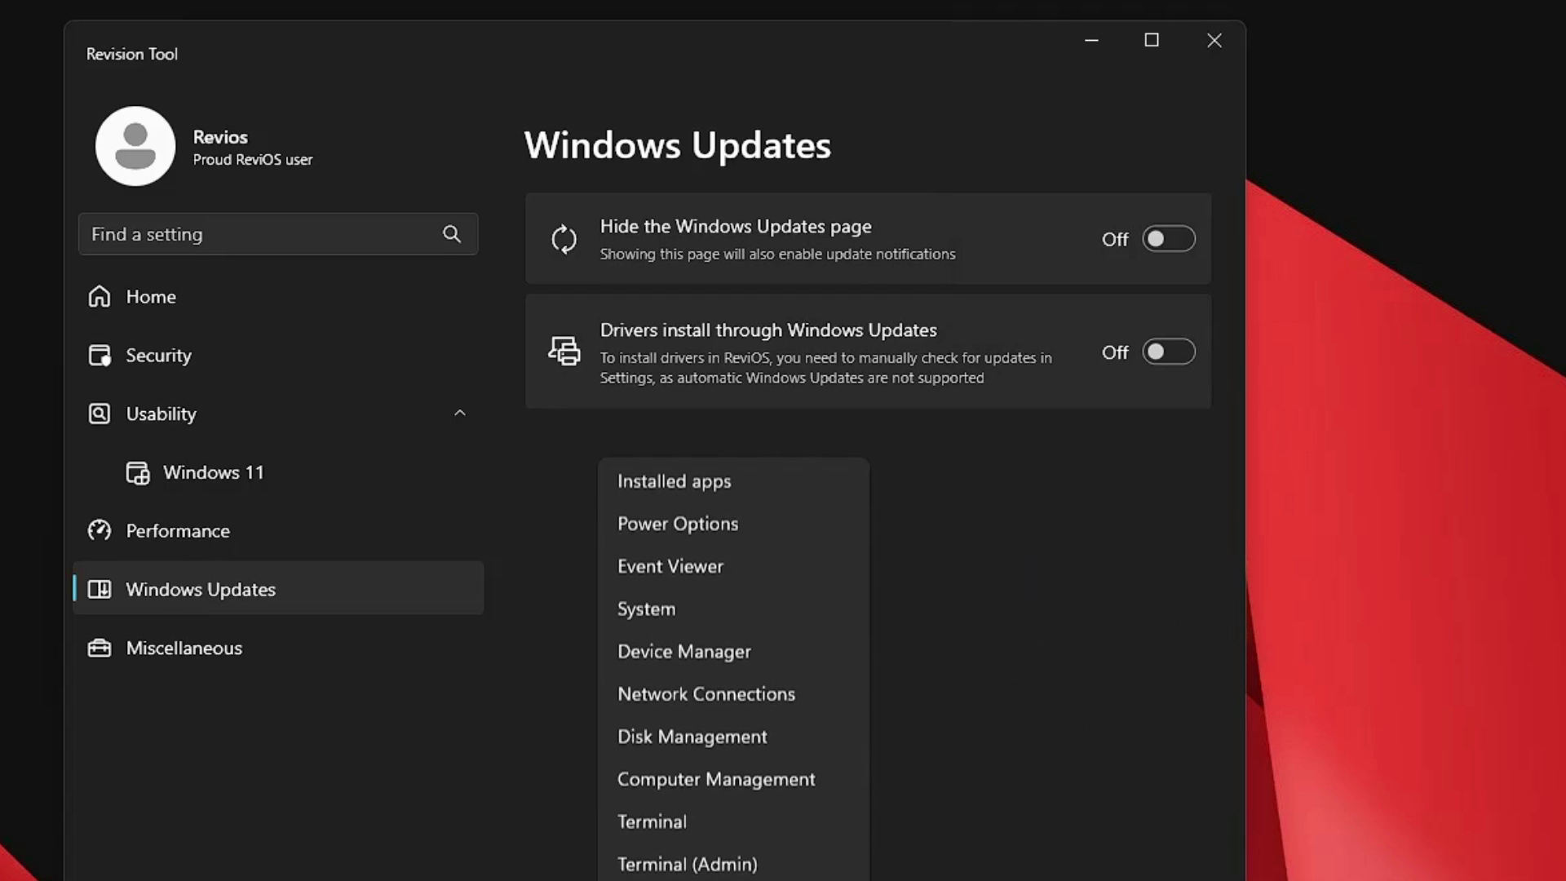
key("n")
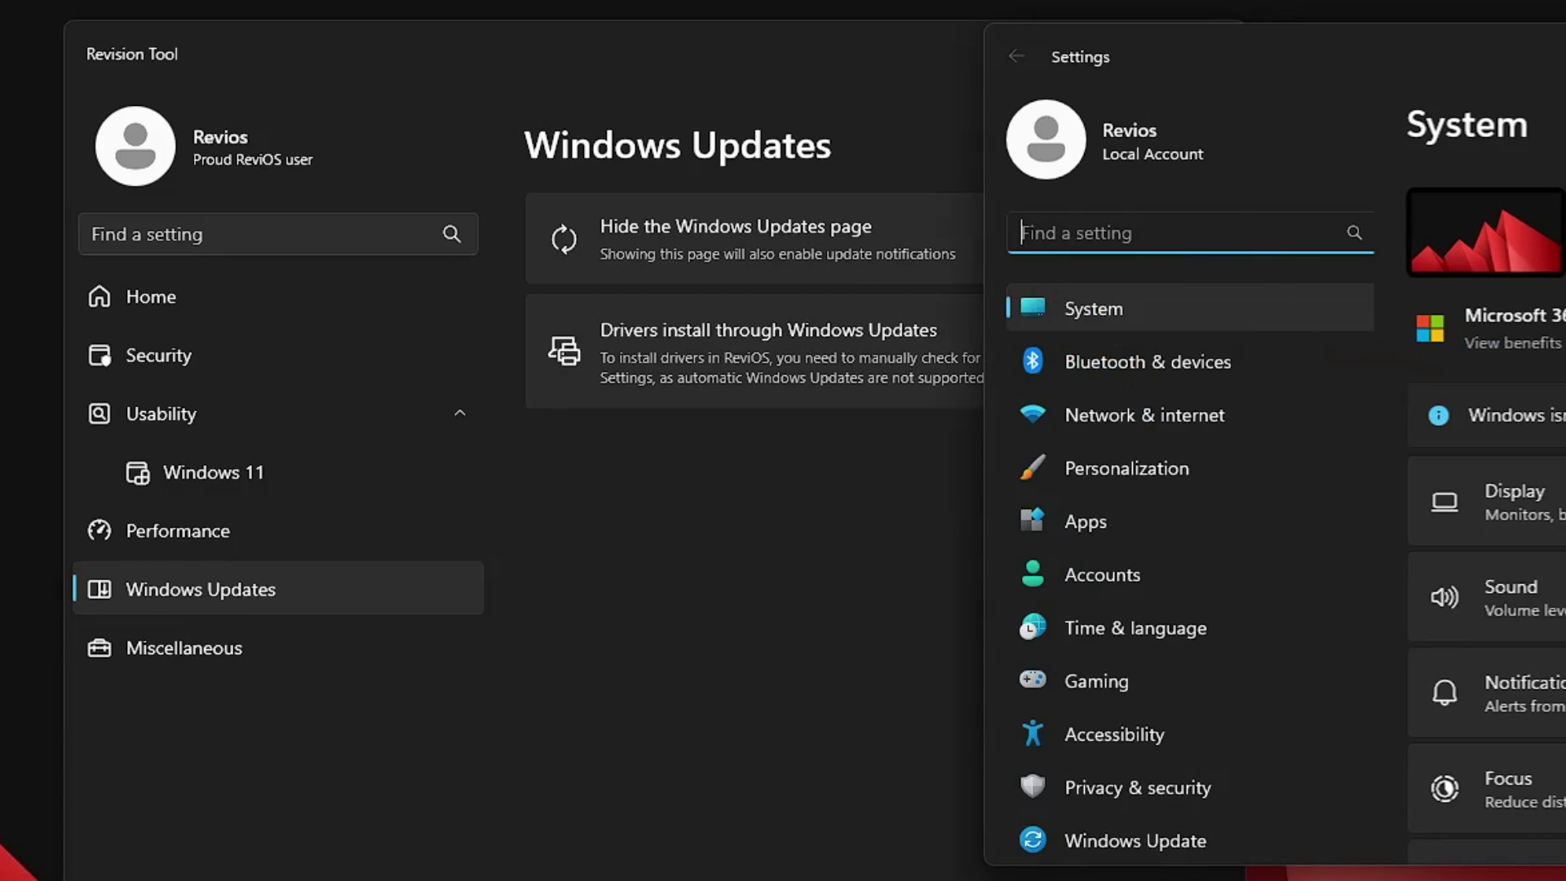
scroll(1168, 727, "down", 1)
left_click(1125, 840)
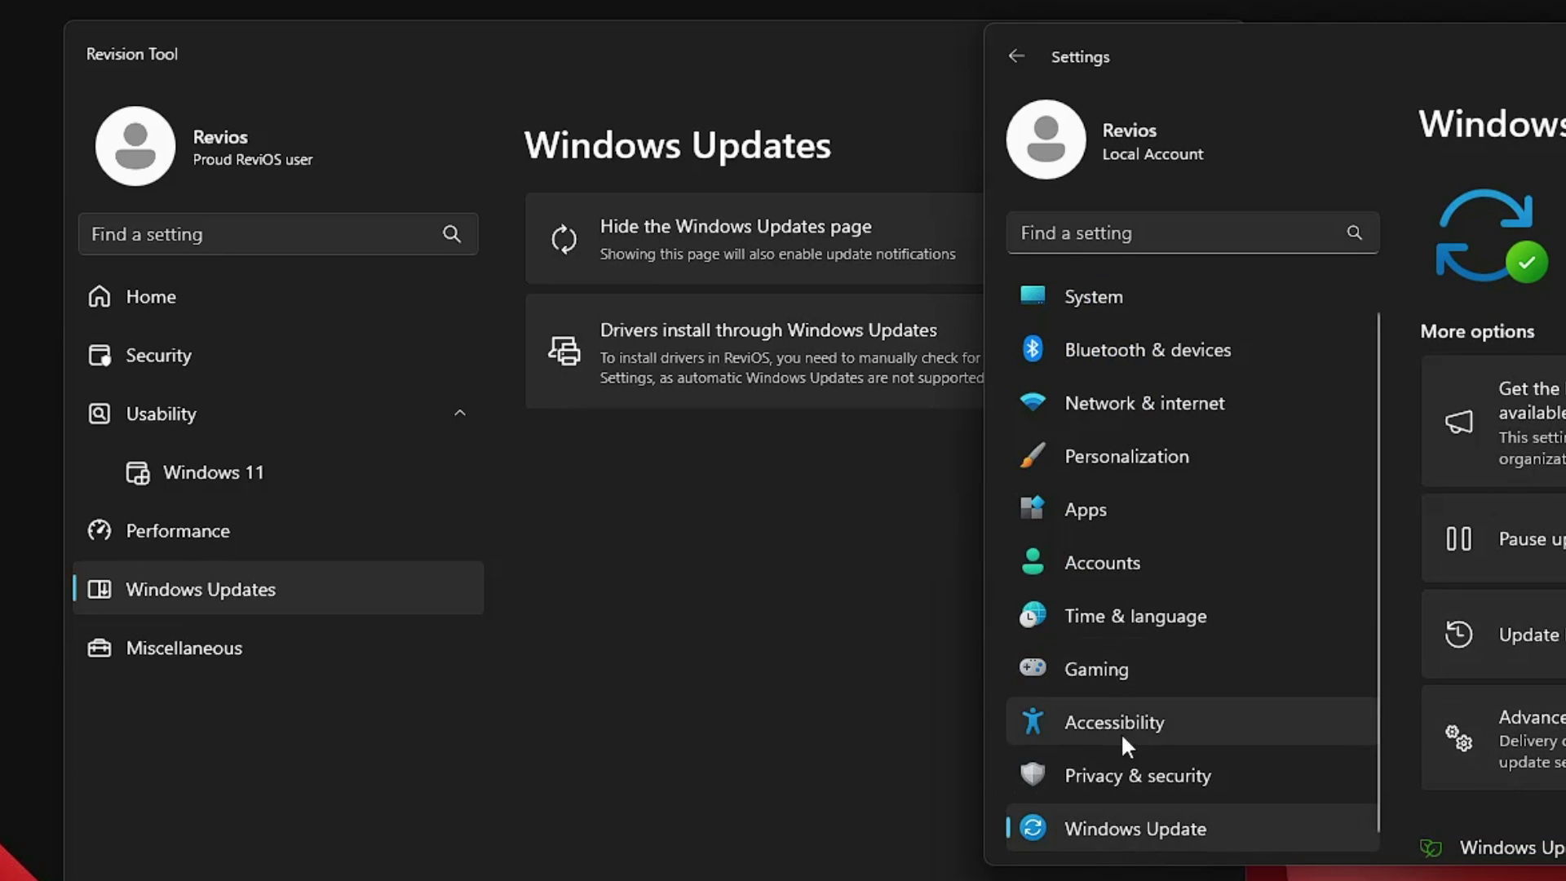
Compare the two windows, then close Revision Tool and Windows Settings.
left_click(905, 292)
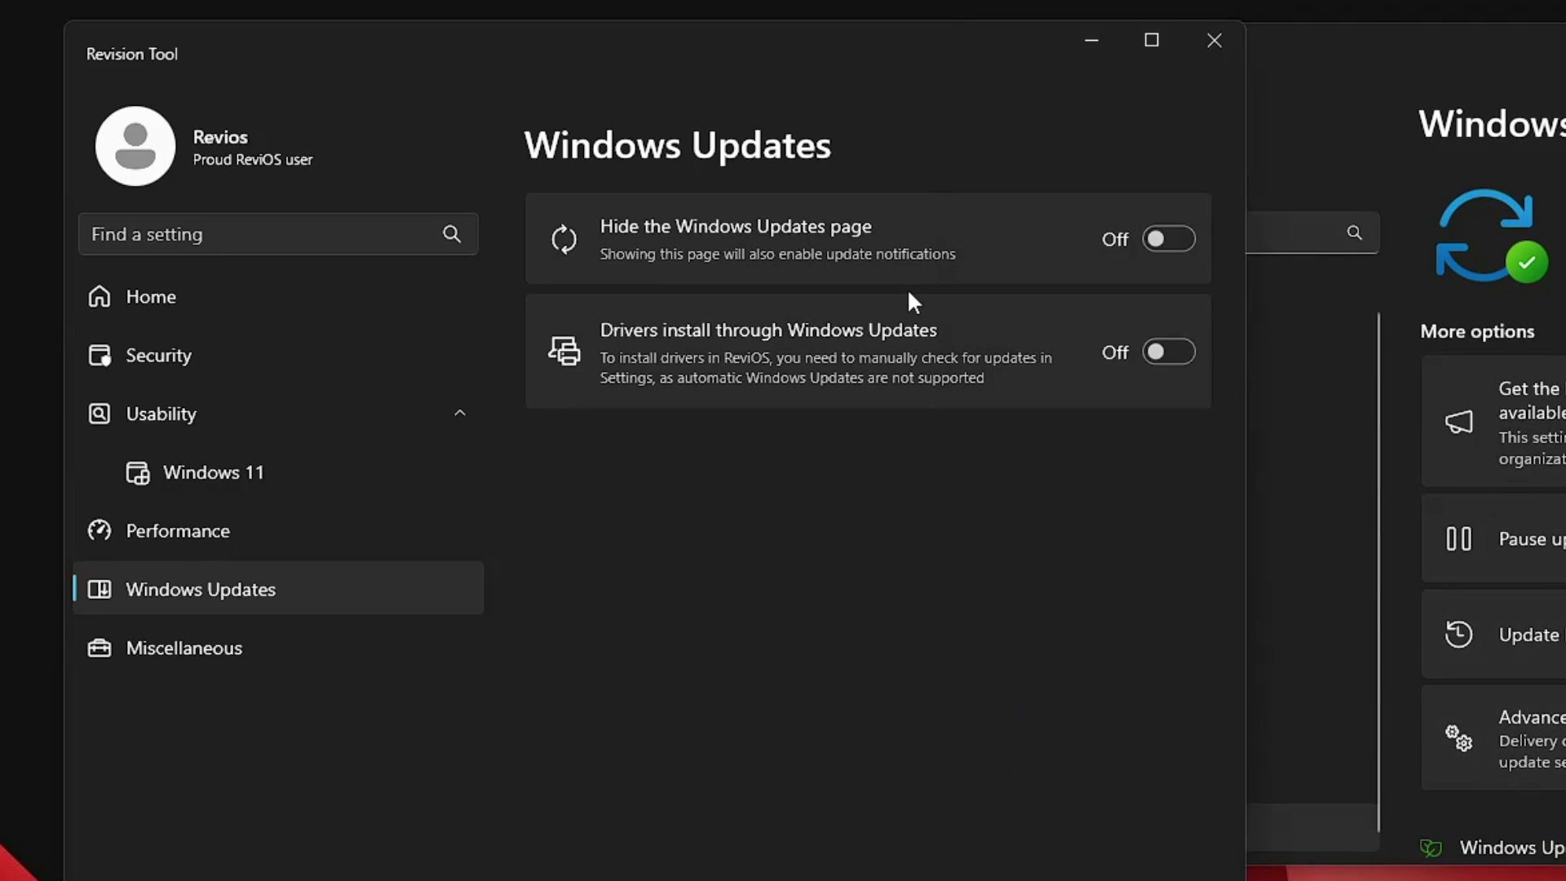
left_click(1374, 346)
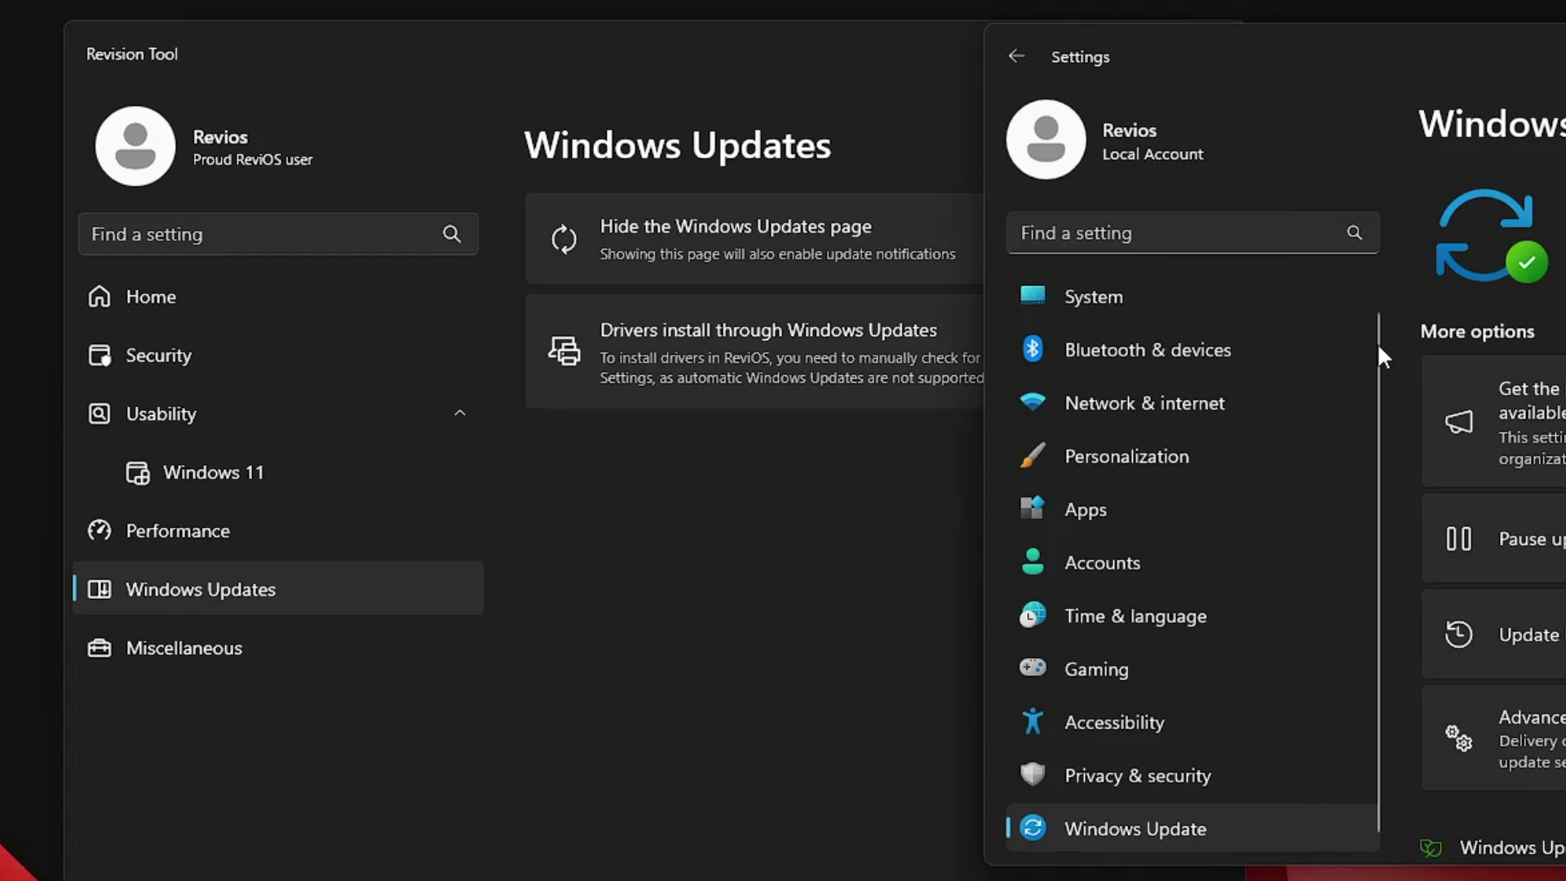
left_click(1008, 417)
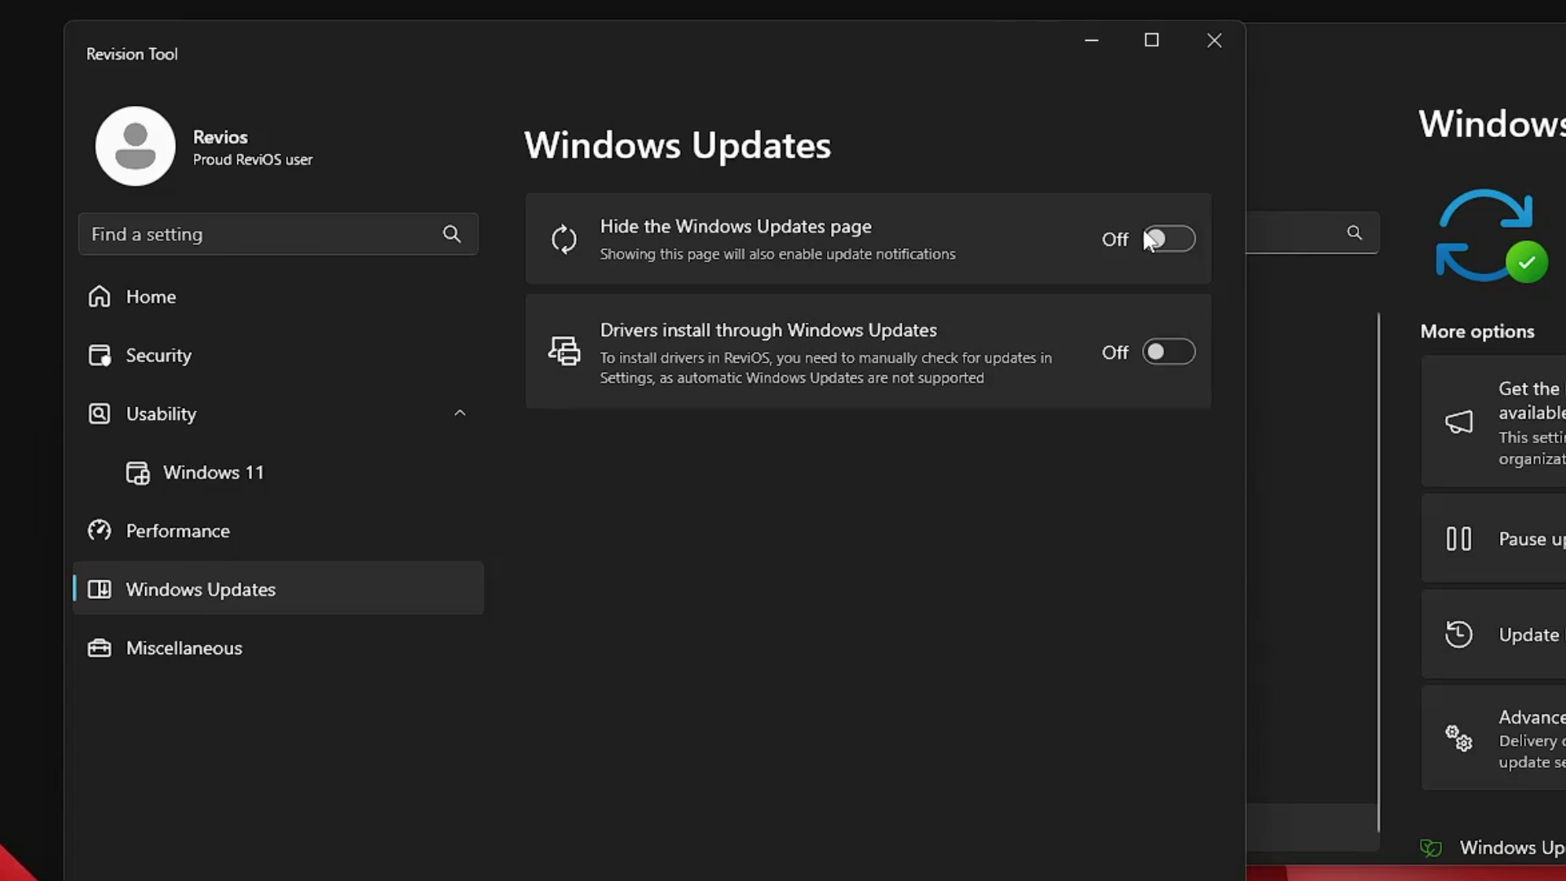
left_click(1214, 40)
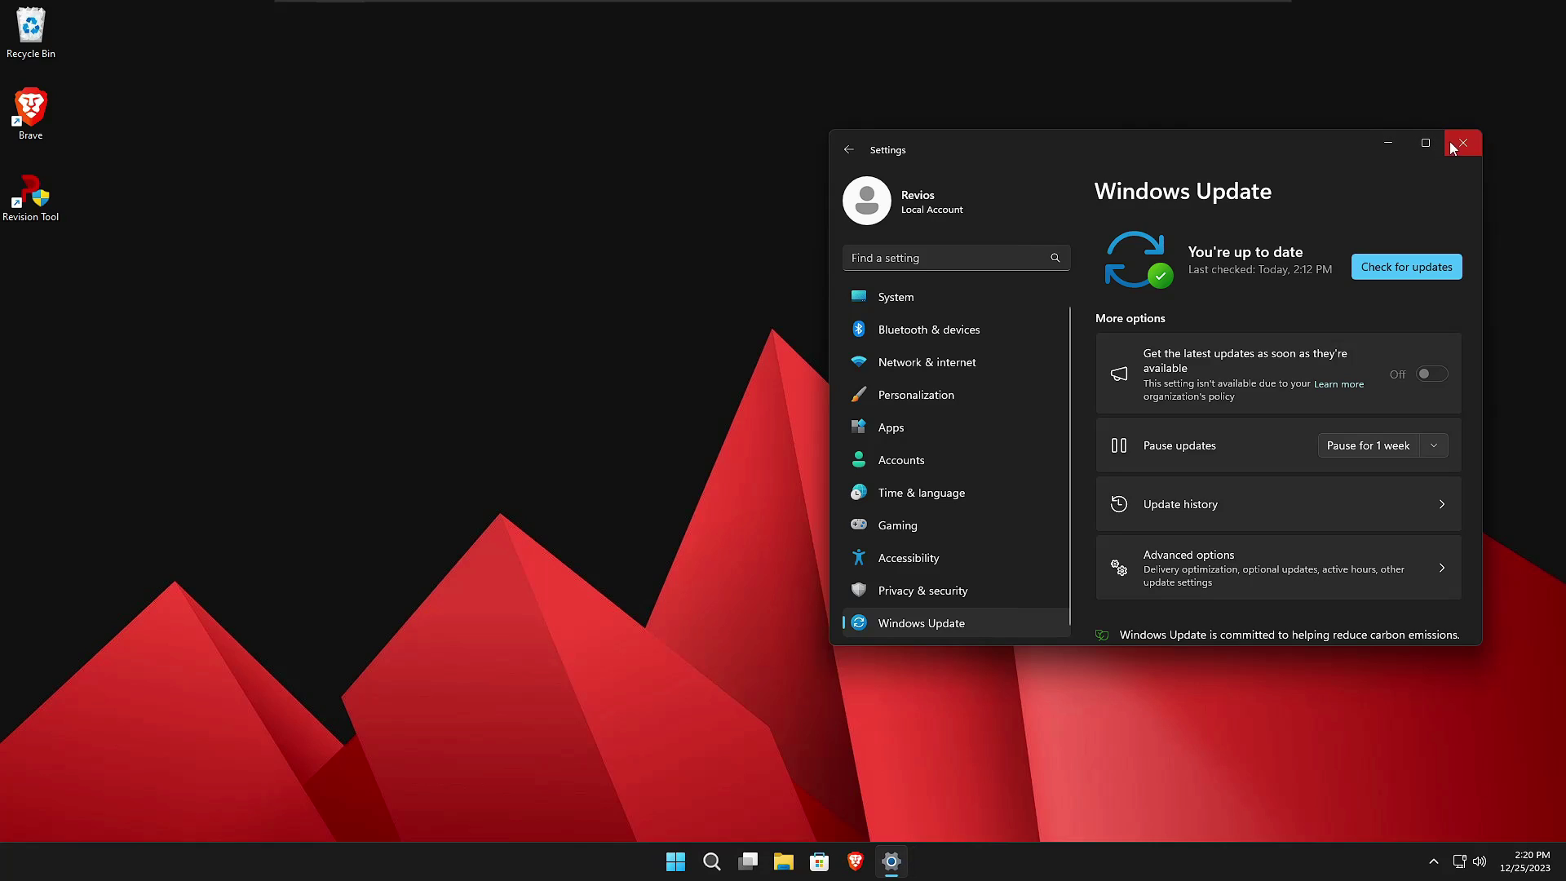
left_click(1460, 145)
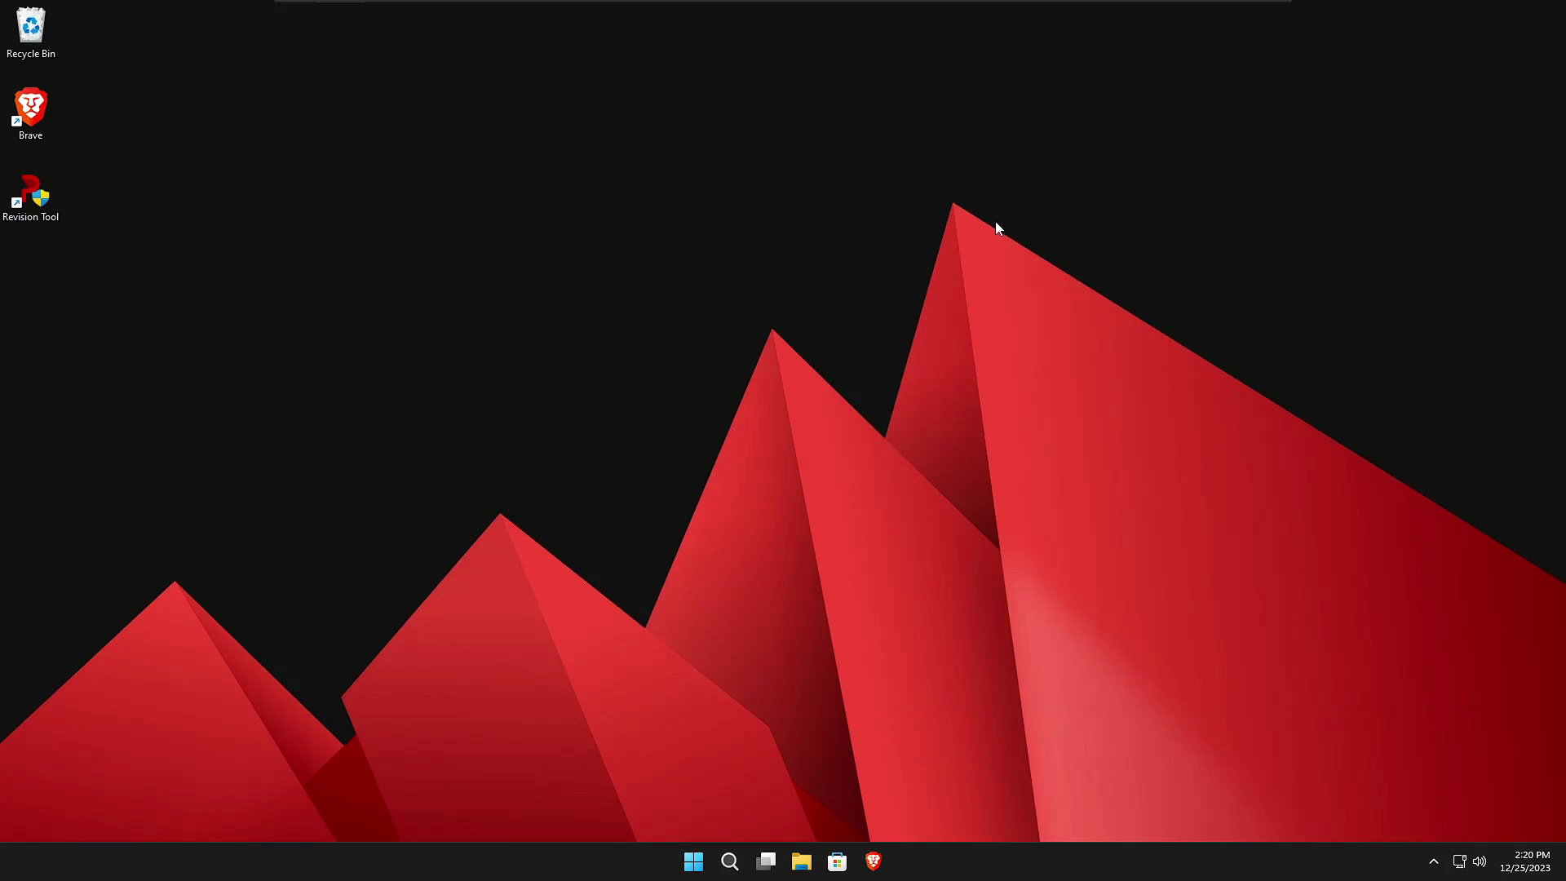